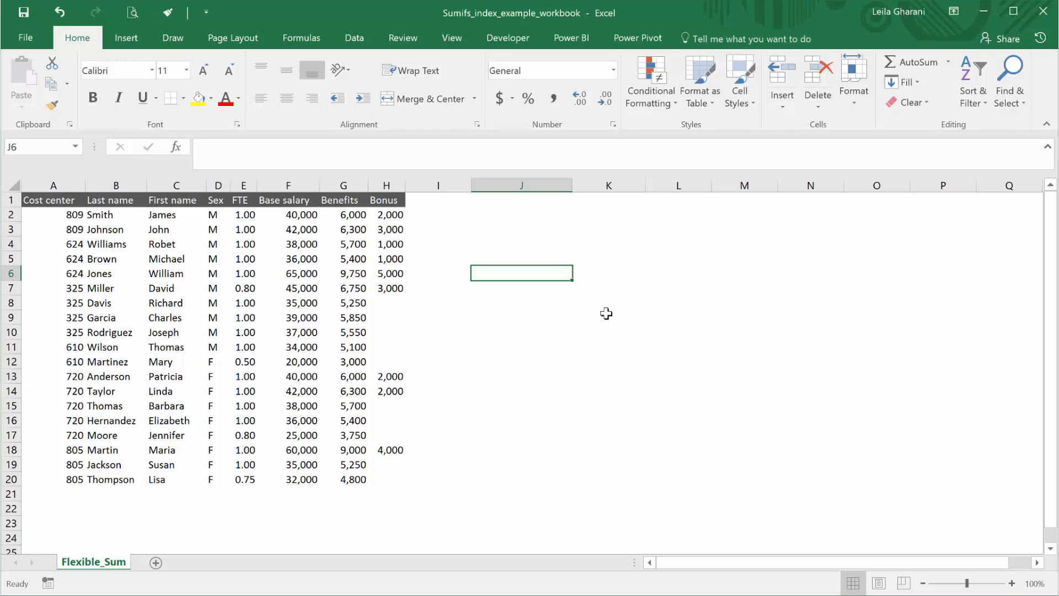
Enter the placeholder text "Input Cost Center" in cell J6.
{"action": "type", "text": "Input Cost Center"}
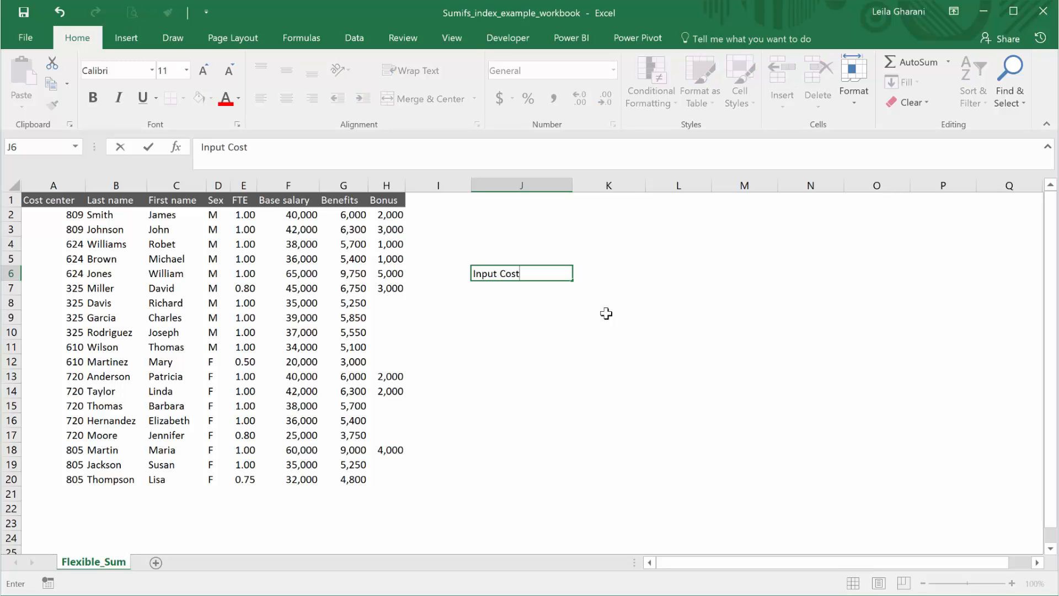
{"action": "key", "text": "ctrl+Return"}
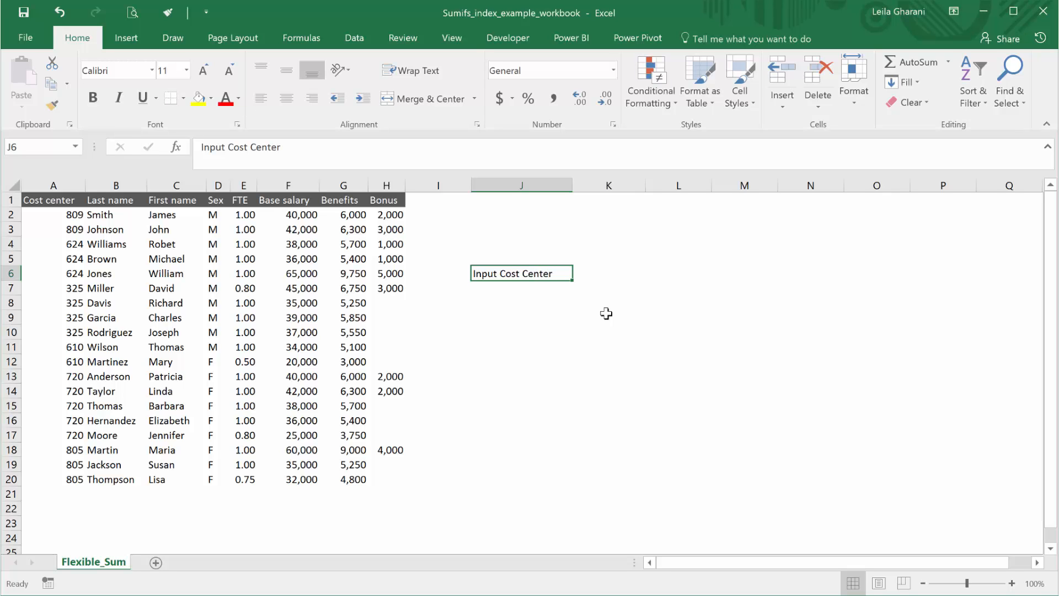
{"action": "key", "text": "Tab"}
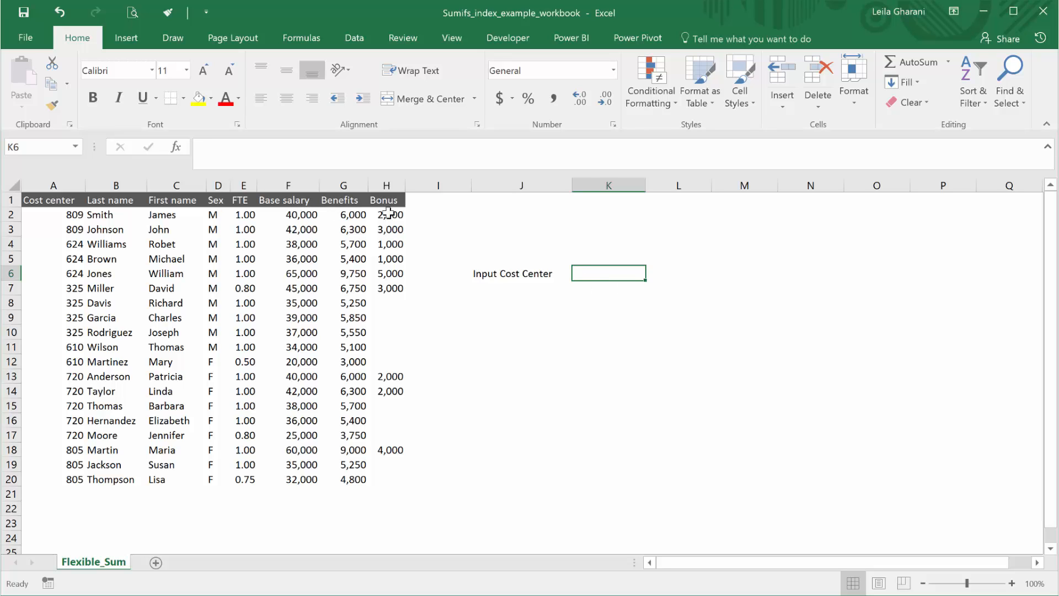
Add a drop-down list to cell K6 using the headers in F1:H1 as source, and choose Base salary.
{"action": "left_click", "coordinate": [352, 35]}
{"action": "left_click", "coordinate": [585, 108]}
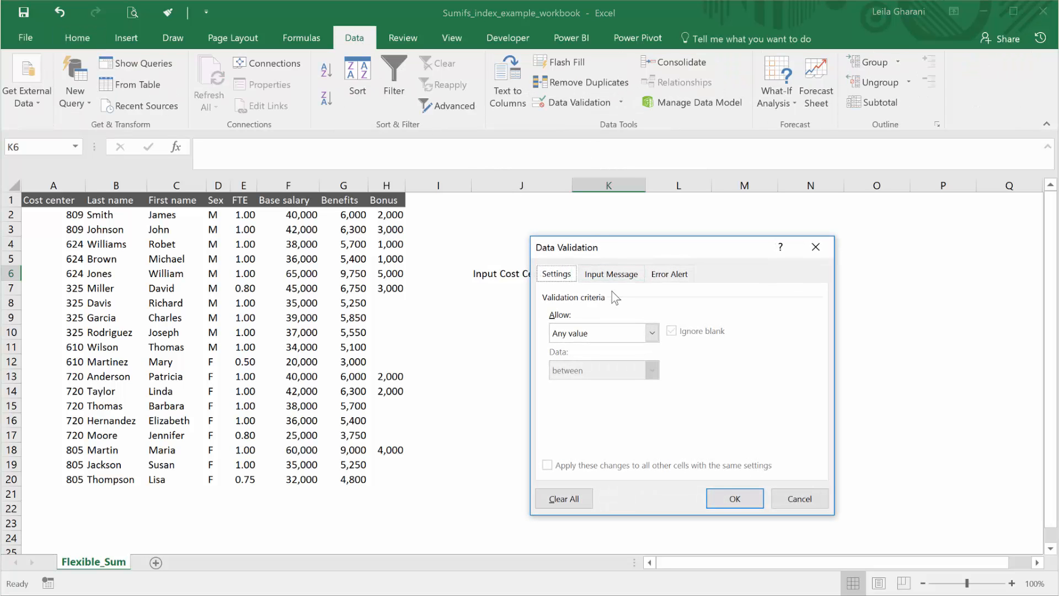
{"action": "left_click", "coordinate": [650, 332]}
{"action": "left_click", "coordinate": [632, 385]}
{"action": "left_click", "coordinate": [610, 408]}
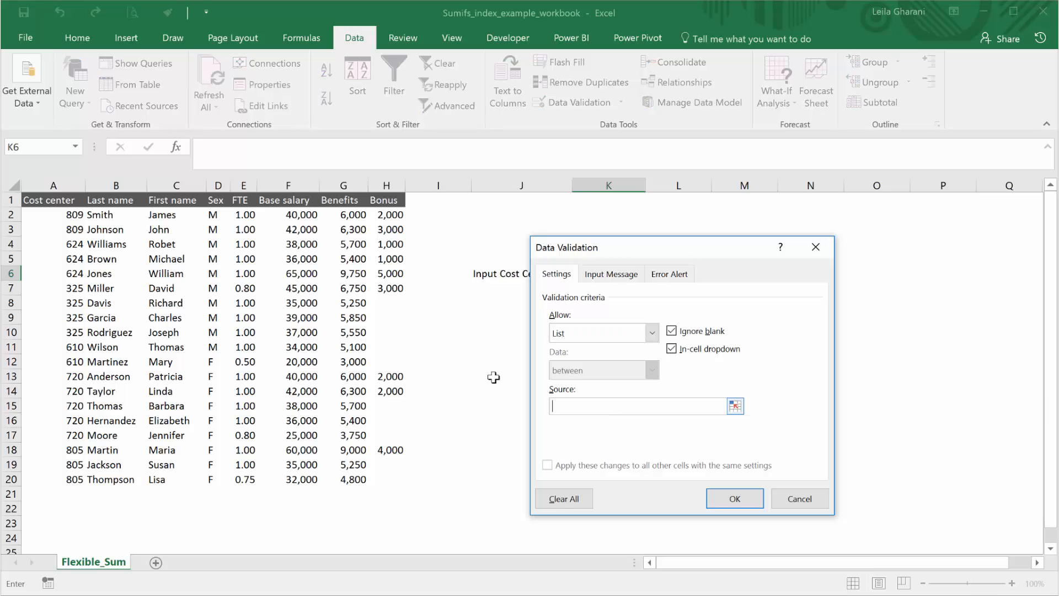
{"action": "left_click_drag", "start_coordinate": [267, 202], "coordinate": [386, 202]}
{"action": "left_click", "coordinate": [735, 498]}
{"action": "left_click", "coordinate": [652, 274]}
{"action": "left_click", "coordinate": [640, 284]}
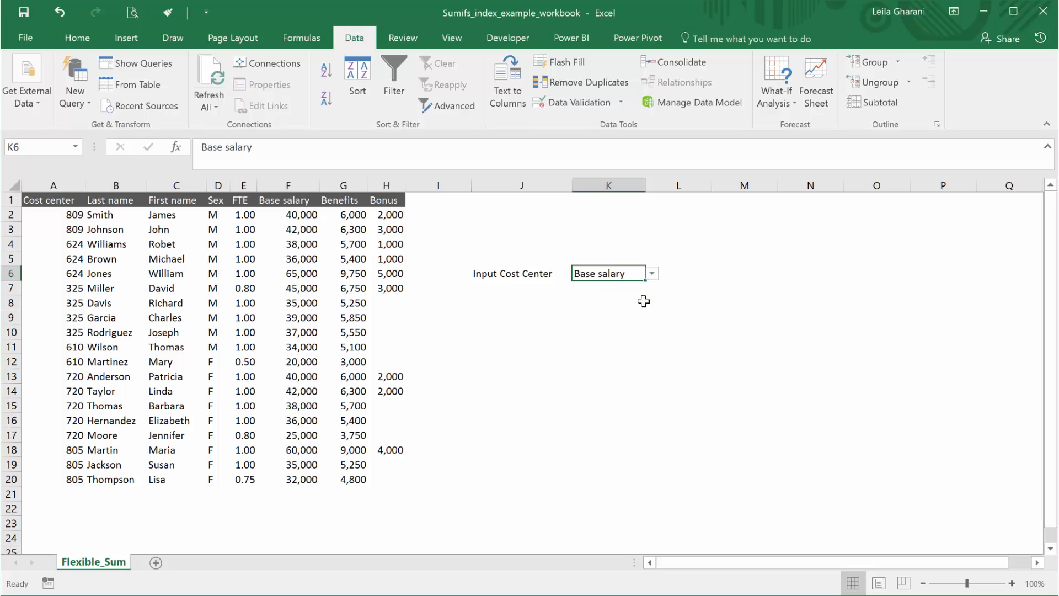
Examine the base salaries of cost centers 809 and 624 and the bonuses of cost center 624.
{"action": "left_click", "coordinate": [678, 272]}
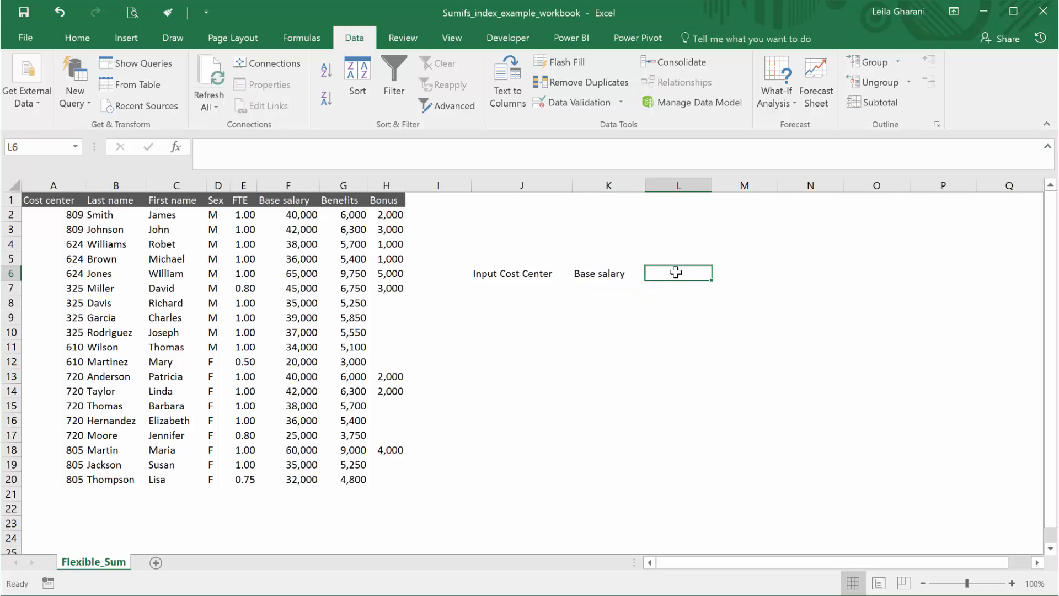
{"action": "left_click", "coordinate": [587, 274]}
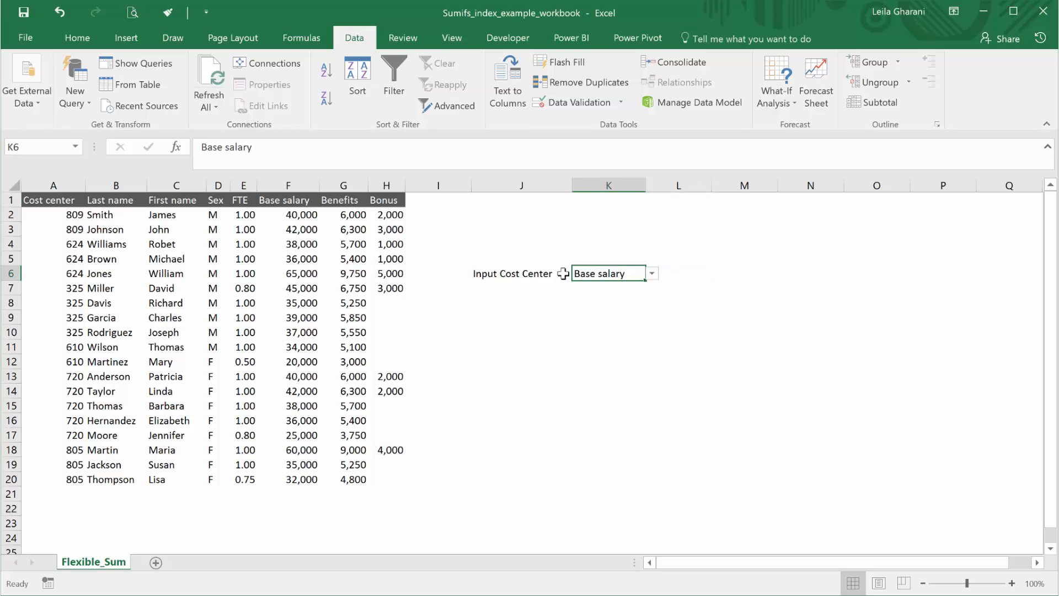
{"action": "left_click", "coordinate": [501, 273]}
{"action": "left_click_drag", "start_coordinate": [296, 214], "coordinate": [298, 226]}
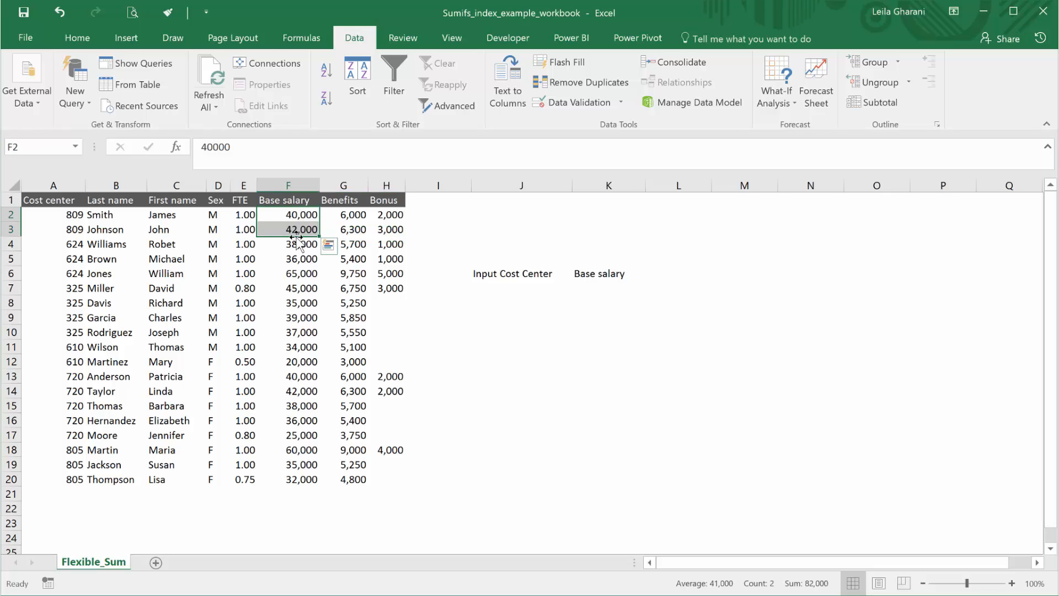
{"action": "left_click_drag", "start_coordinate": [286, 248], "coordinate": [293, 277]}
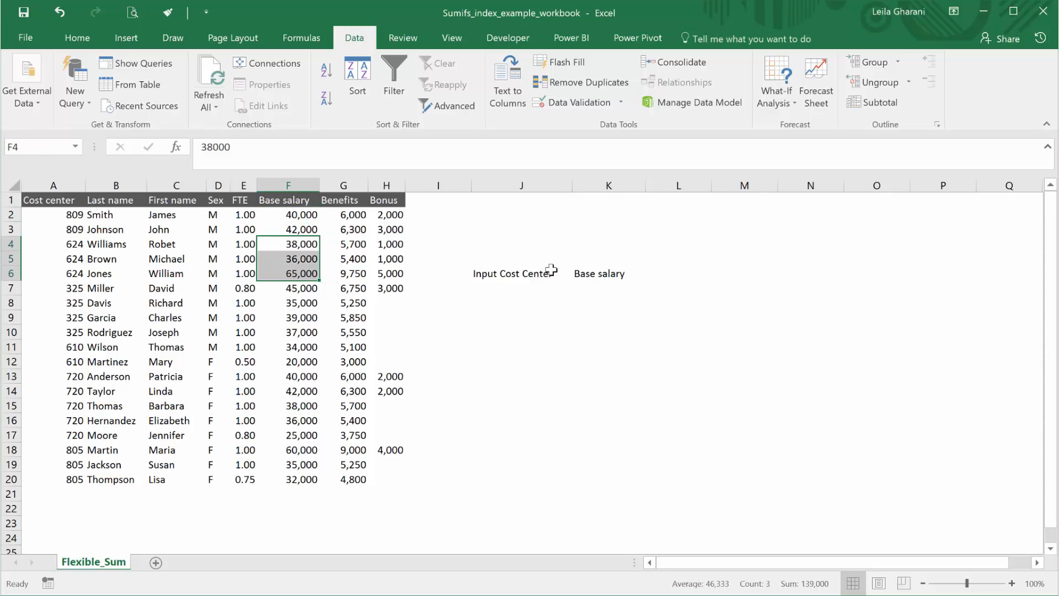
{"action": "left_click_drag", "start_coordinate": [389, 243], "coordinate": [390, 269]}
Give cell J6 a thick dark grey top border in the cell formatting.
{"action": "left_click", "coordinate": [481, 272]}
{"action": "key", "text": "ctrl+1"}
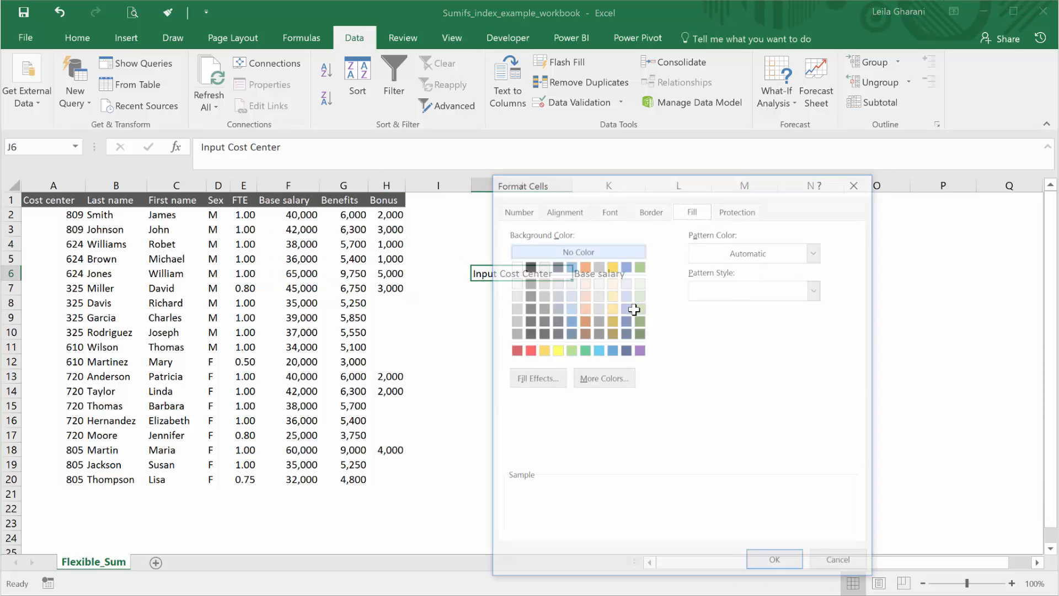
{"action": "left_click", "coordinate": [653, 209]}
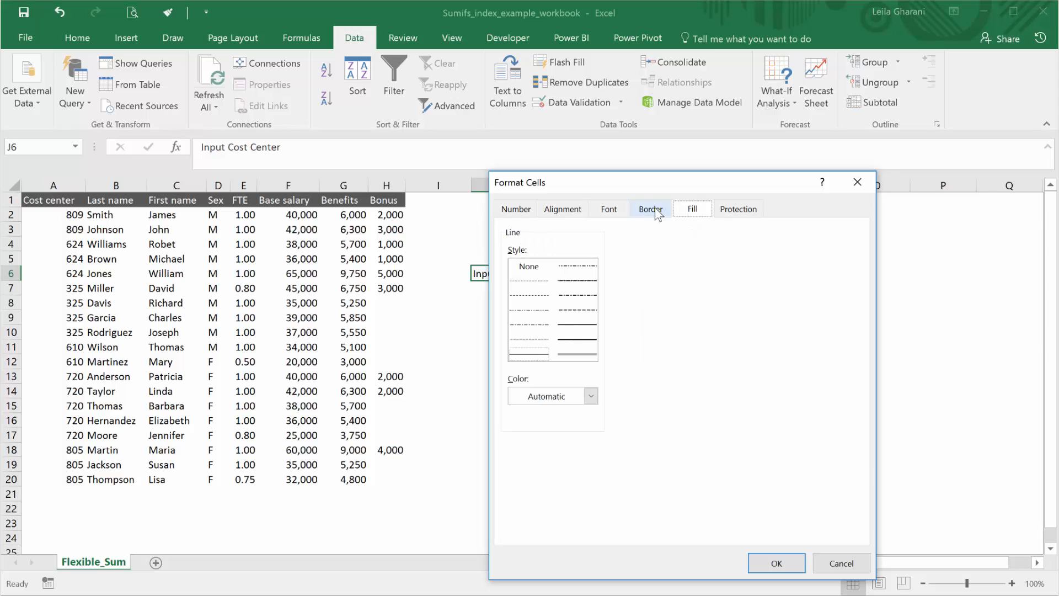
{"action": "left_click", "coordinate": [591, 396]}
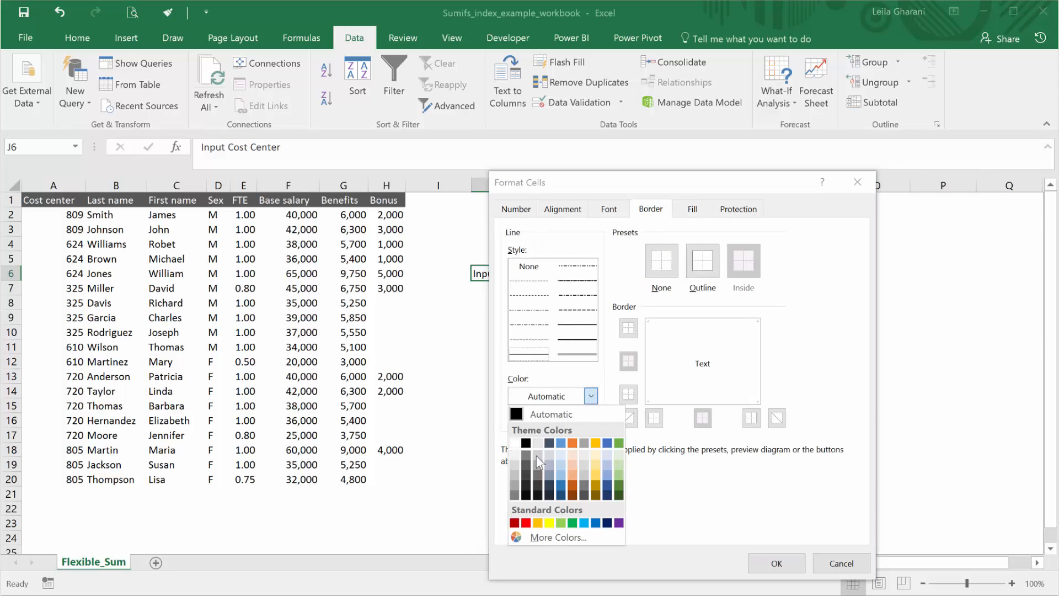
{"action": "left_click", "coordinate": [515, 486]}
{"action": "left_click", "coordinate": [577, 341]}
{"action": "left_click", "coordinate": [703, 325]}
Add a lighter grey left border to cell J6, choose a thin light grey line, and apply the borders.
{"action": "left_click", "coordinate": [590, 397]}
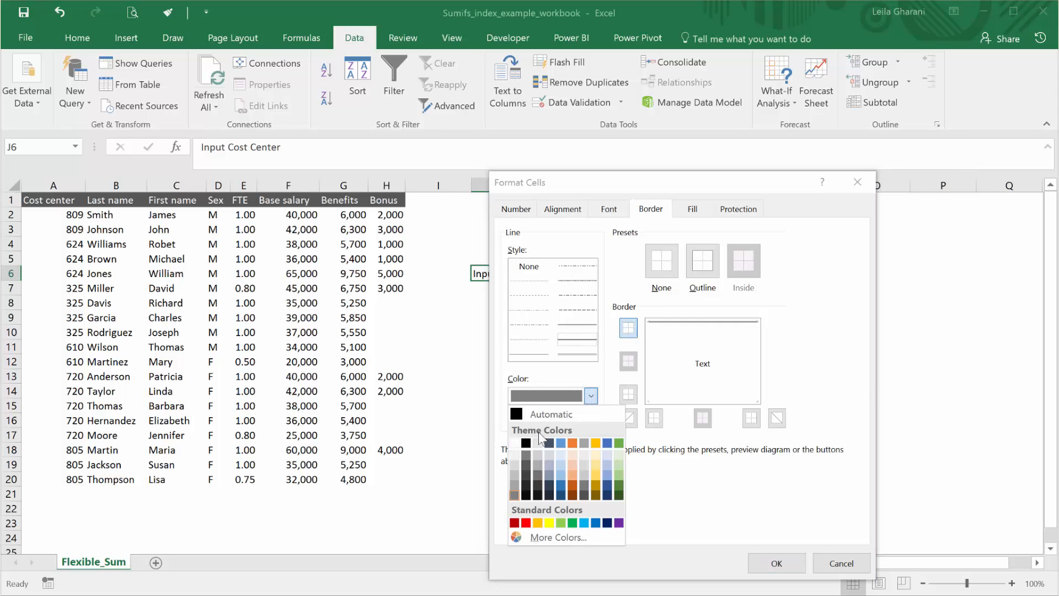
{"action": "left_click", "coordinate": [513, 475]}
{"action": "left_click", "coordinate": [648, 364]}
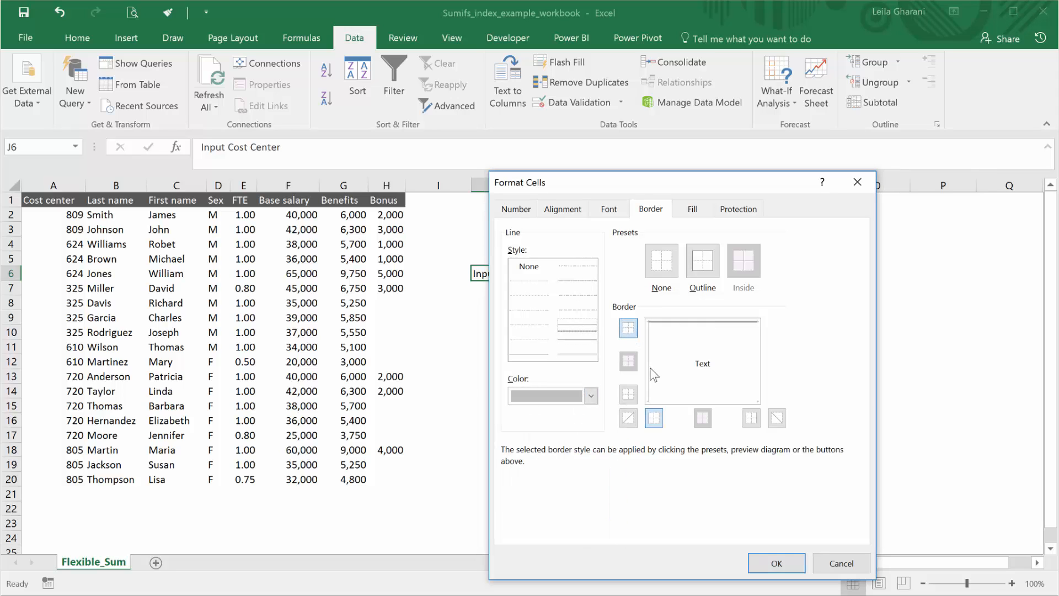
{"action": "left_click", "coordinate": [596, 340]}
{"action": "left_click", "coordinate": [528, 353]}
{"action": "left_click", "coordinate": [591, 396]}
{"action": "left_click", "coordinate": [530, 462]}
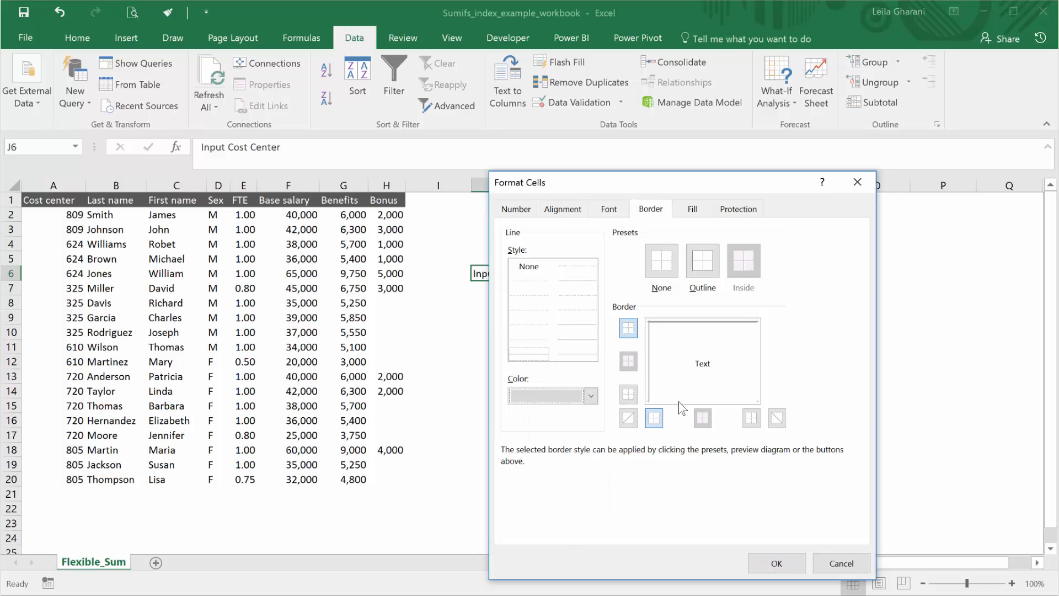
{"action": "left_click", "coordinate": [777, 562]}
{"action": "left_click", "coordinate": [591, 320]}
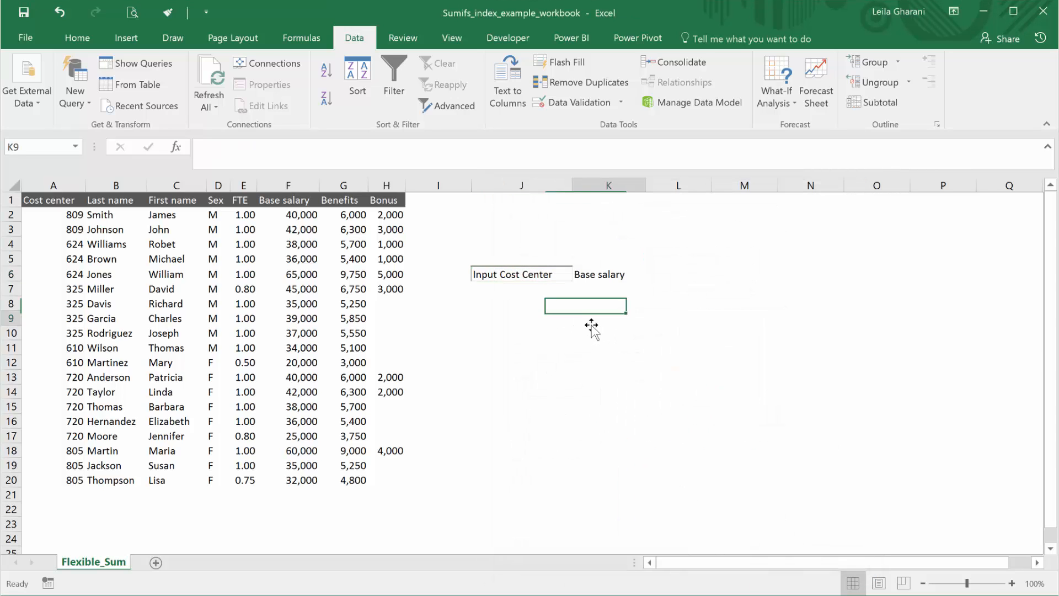
Copy the formatting of cell J6 to cells K6 and L6 with the Format Painter.
{"action": "left_click", "coordinate": [547, 273]}
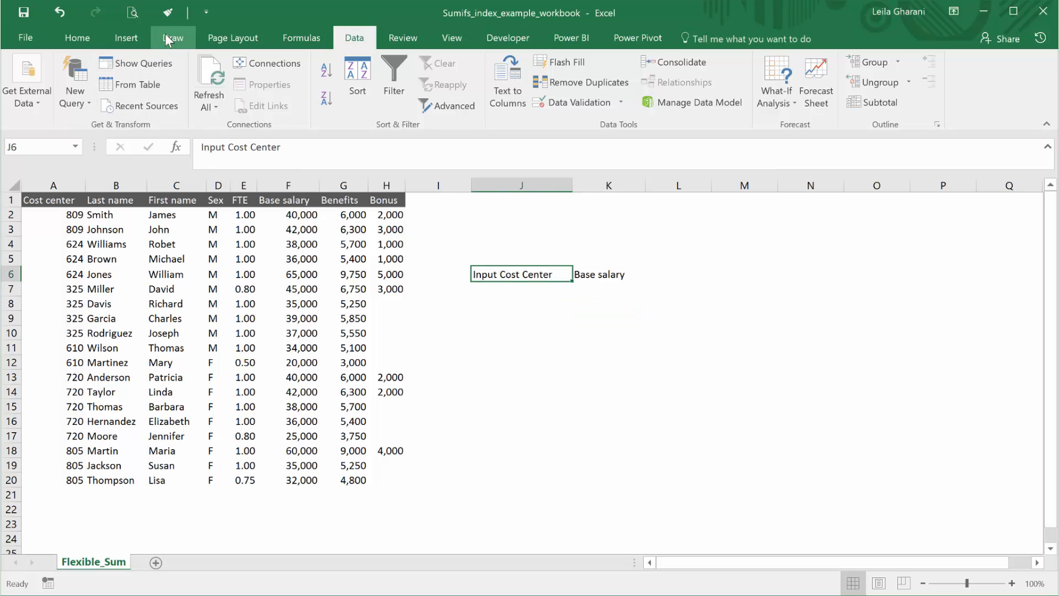
{"action": "left_click", "coordinate": [174, 17]}
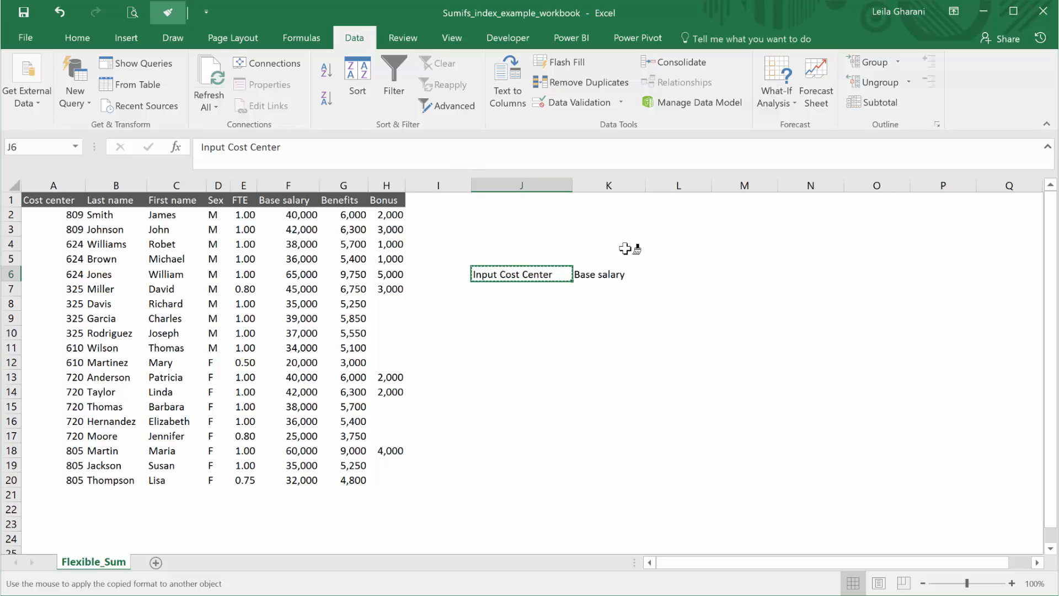
{"action": "left_click", "coordinate": [610, 272]}
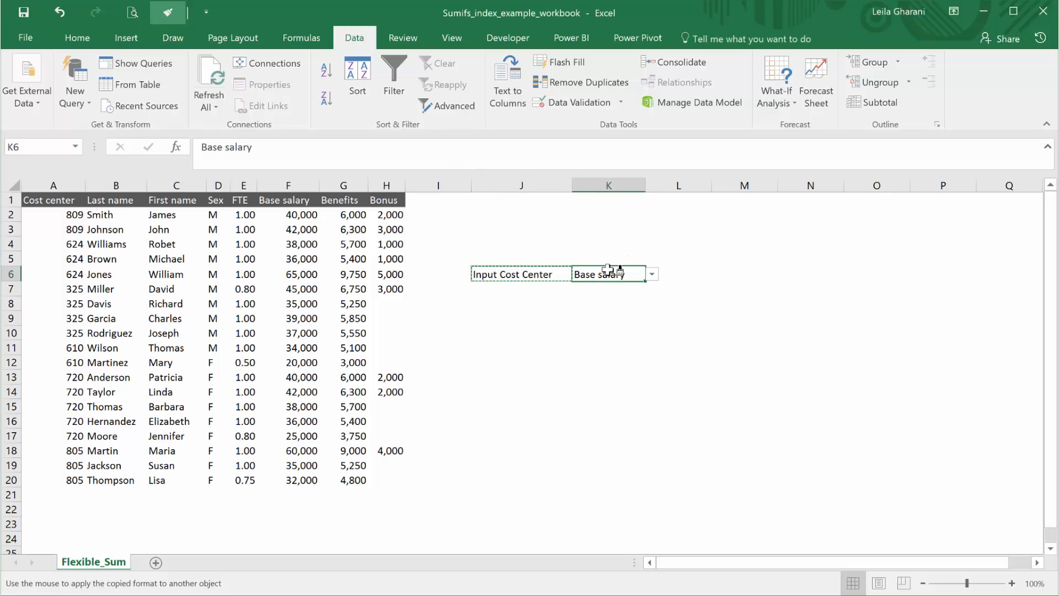
{"action": "left_click", "coordinate": [678, 272]}
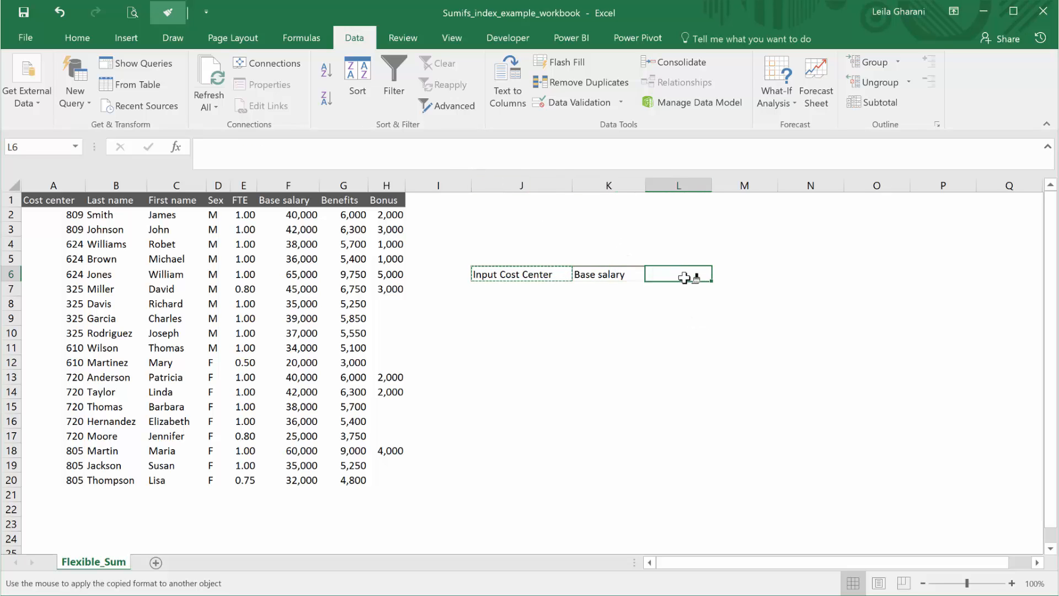
Format cell L6 as a number with 1000 separator and 0 decimal places, and fill it light grey.
{"action": "key", "text": "ctrl+1"}
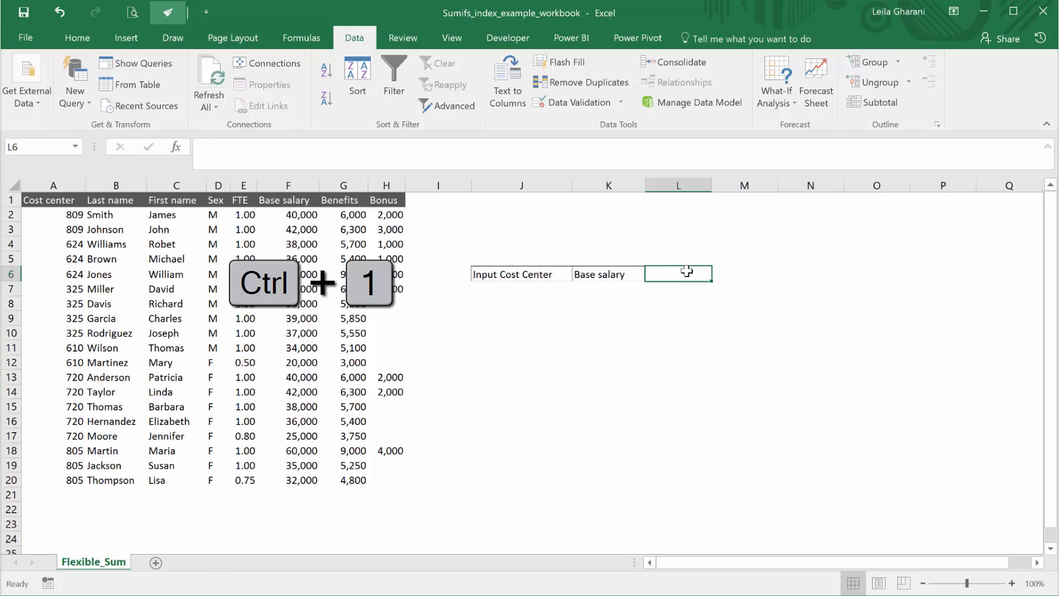
{"action": "left_click", "coordinate": [516, 209]}
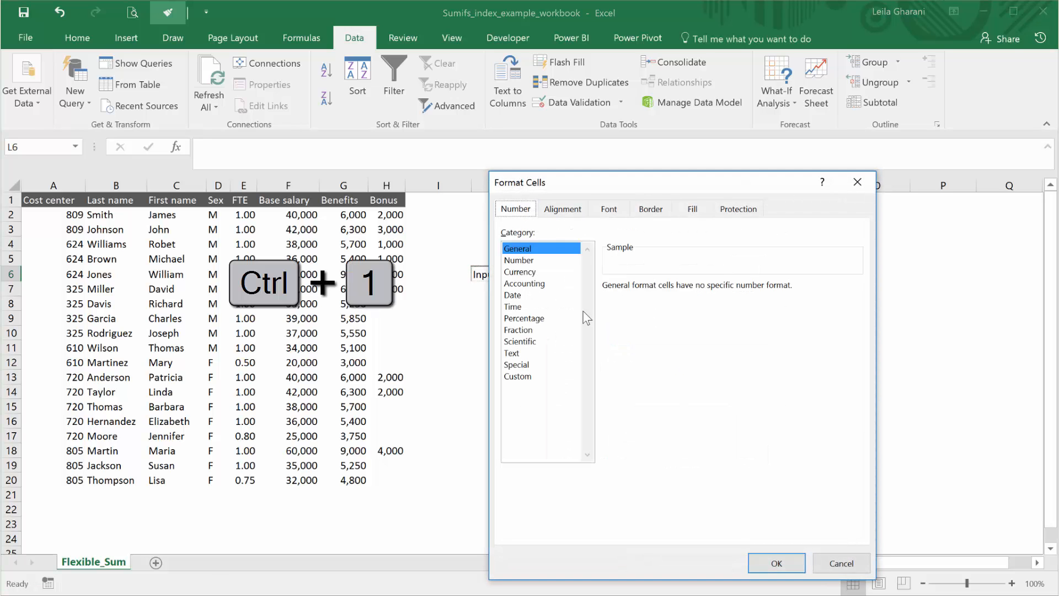
{"action": "left_click", "coordinate": [546, 261]}
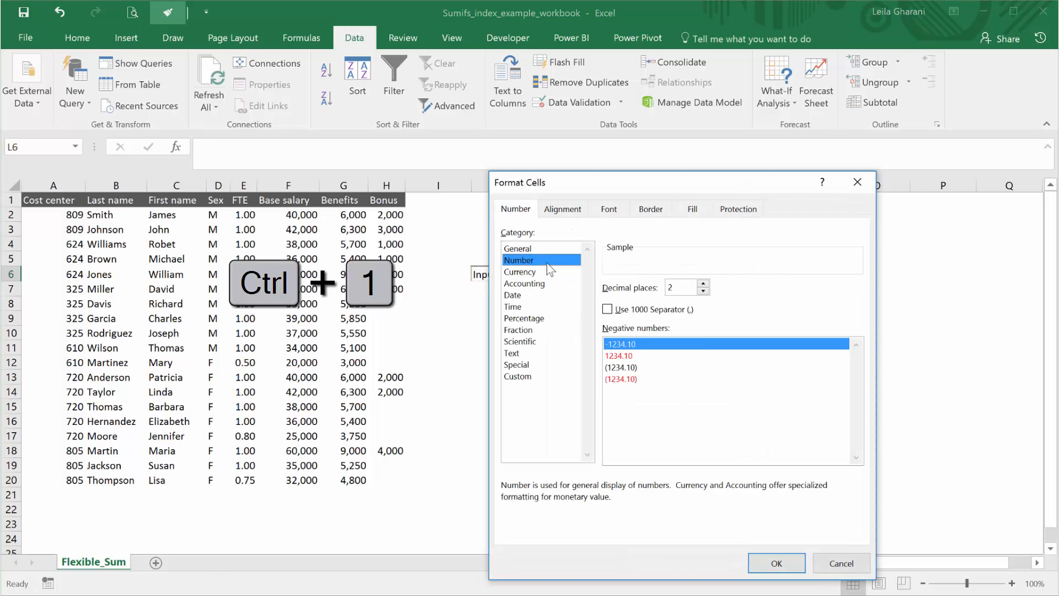
{"action": "left_click", "coordinate": [608, 309]}
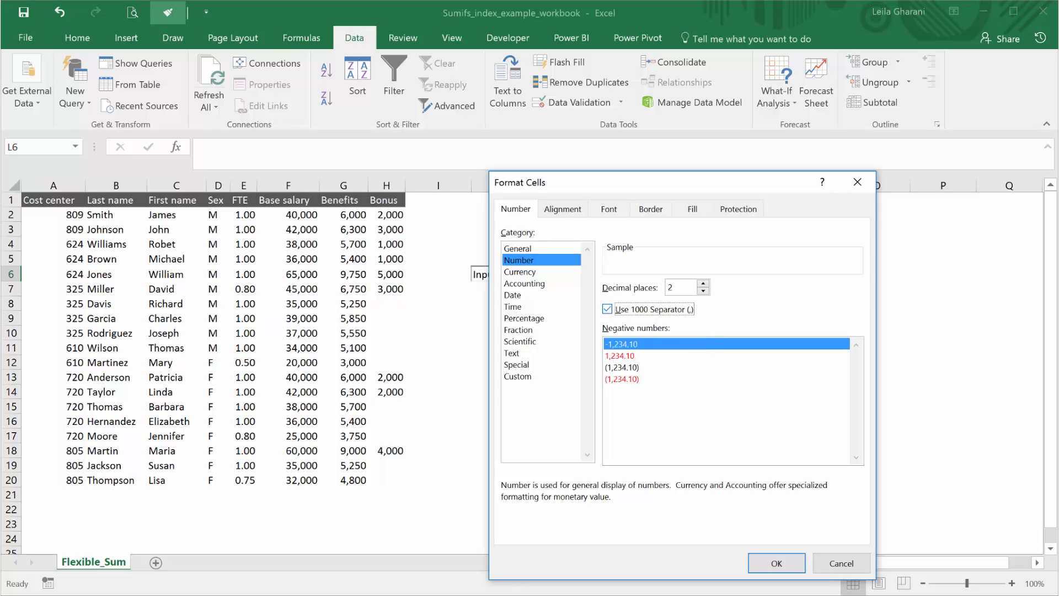
{"action": "left_click", "coordinate": [704, 291]}
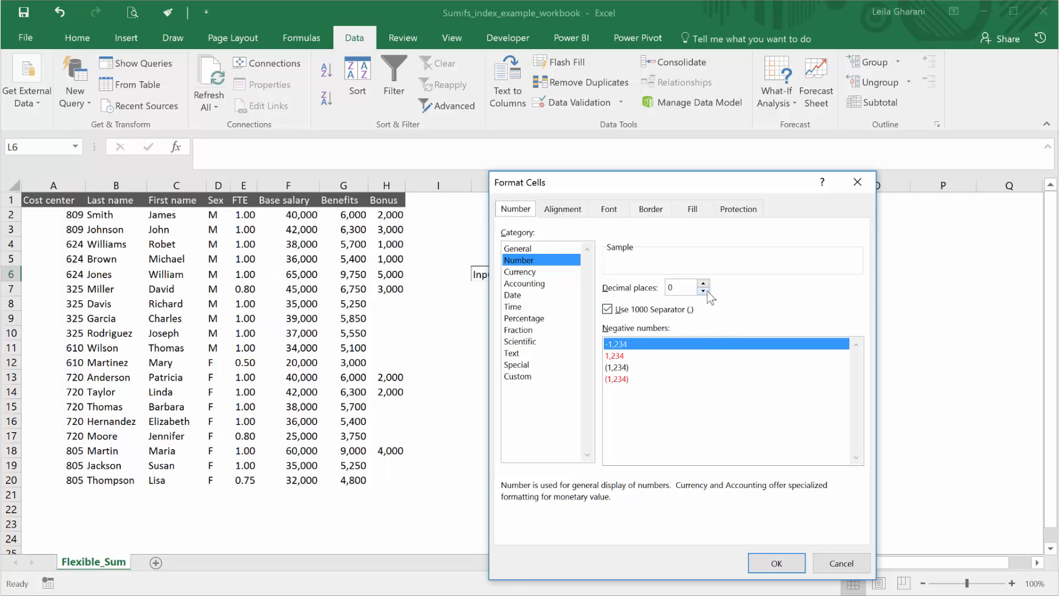
{"action": "left_click", "coordinate": [703, 290]}
{"action": "left_click", "coordinate": [692, 209]}
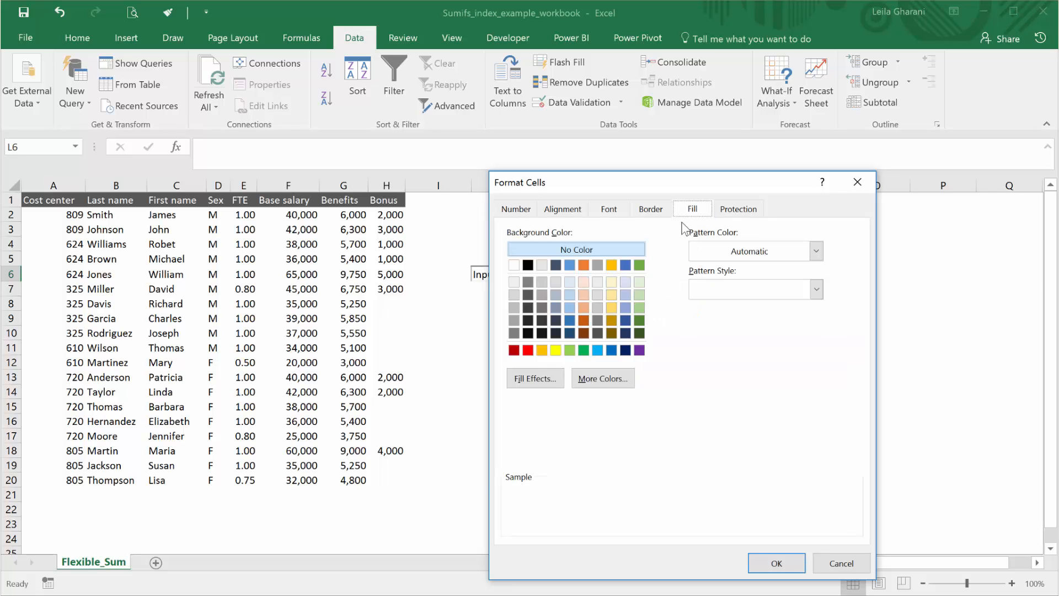
{"action": "left_click", "coordinate": [514, 282]}
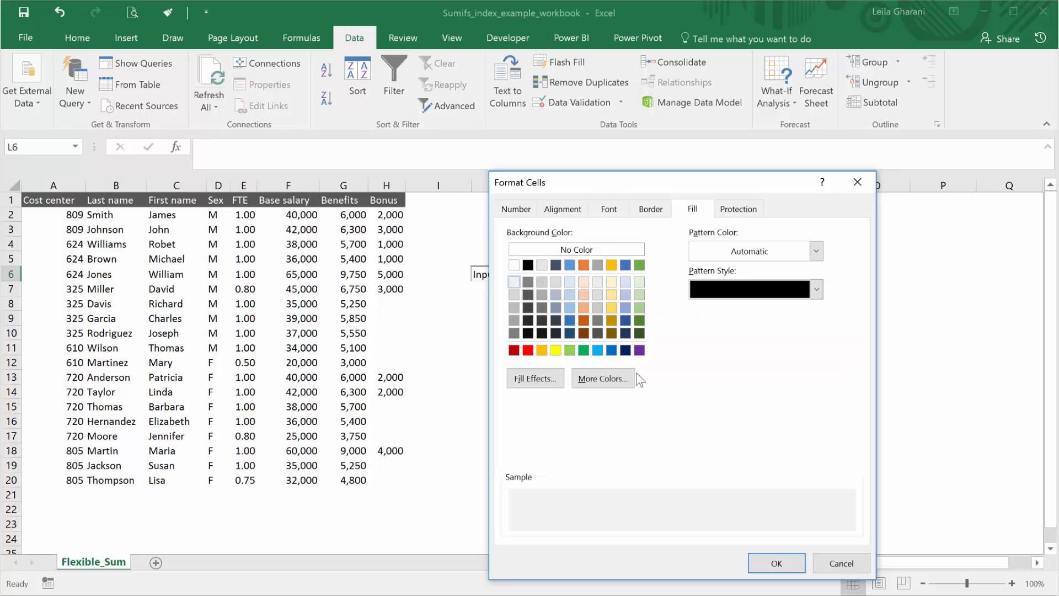
{"action": "left_click", "coordinate": [774, 564]}
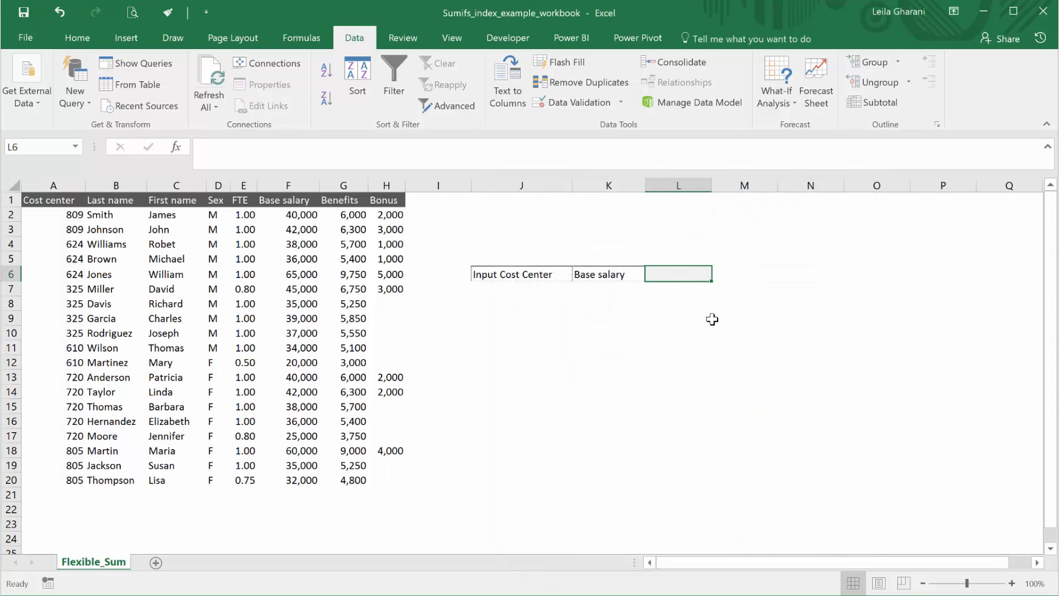
Enter cost center 805 in cell J6 and select its base salary values in F18:F20.
{"action": "left_click", "coordinate": [522, 279]}
{"action": "type", "text": "805"}
{"action": "key", "text": "ctrl+Return"}
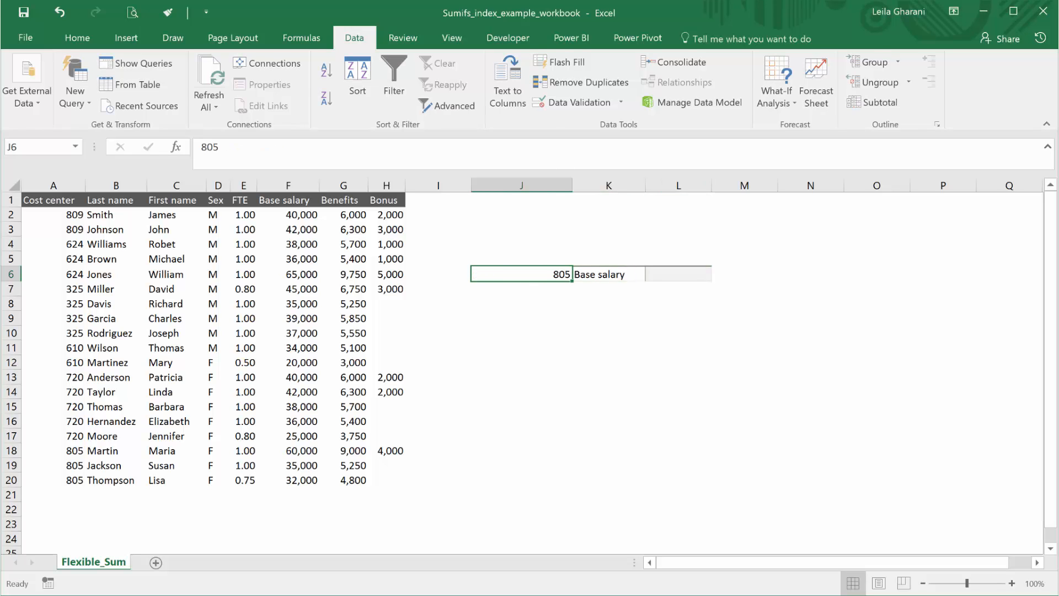
{"action": "left_click", "coordinate": [679, 274]}
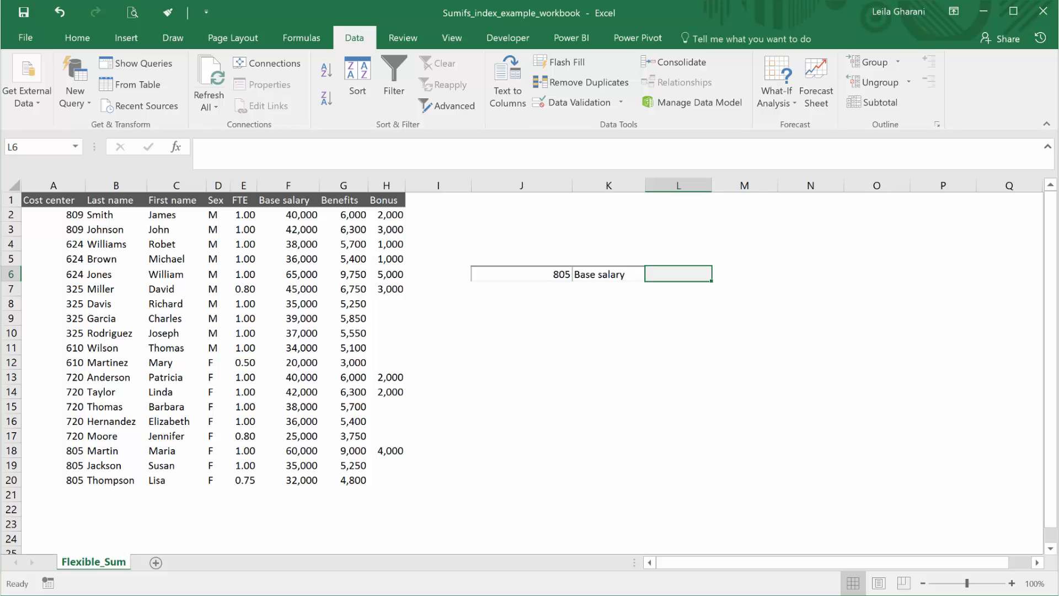
{"action": "left_click_drag", "start_coordinate": [303, 450], "coordinate": [303, 481]}
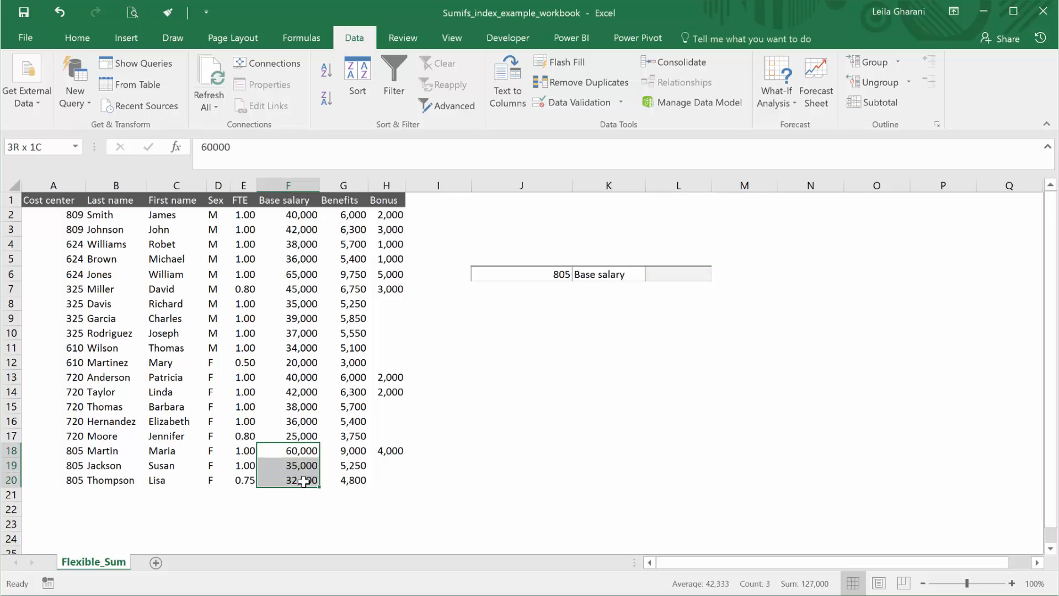
Enter =SUMIFS(F2:F20,A2:A20,J6) in cell L6 to sum the base salaries for the cost center in J6.
{"action": "left_click", "coordinate": [675, 275]}
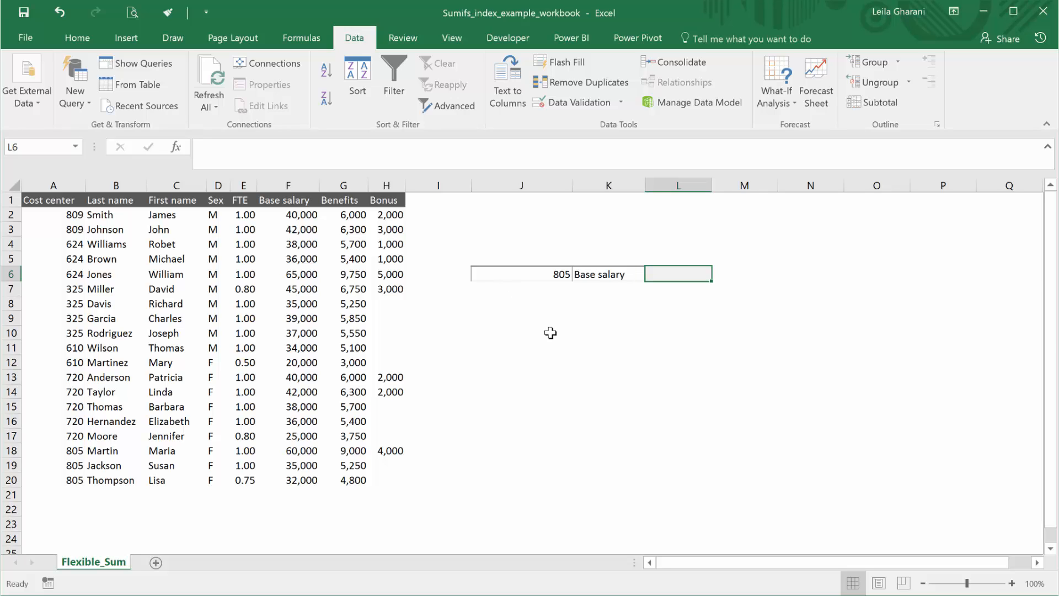
{"action": "type", "text": "=sumifs"}
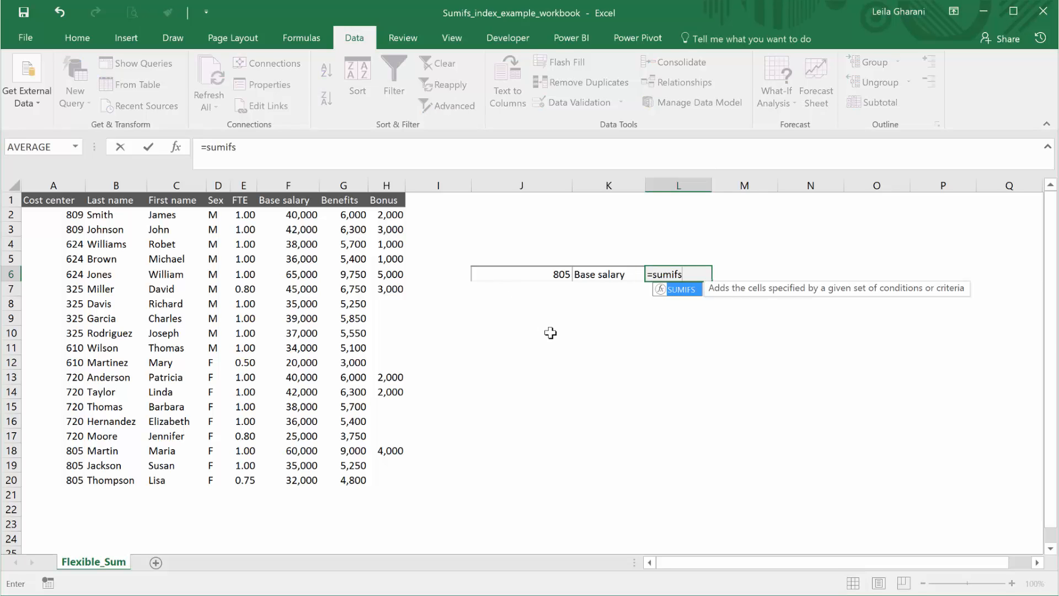
{"action": "type", "text": "("}
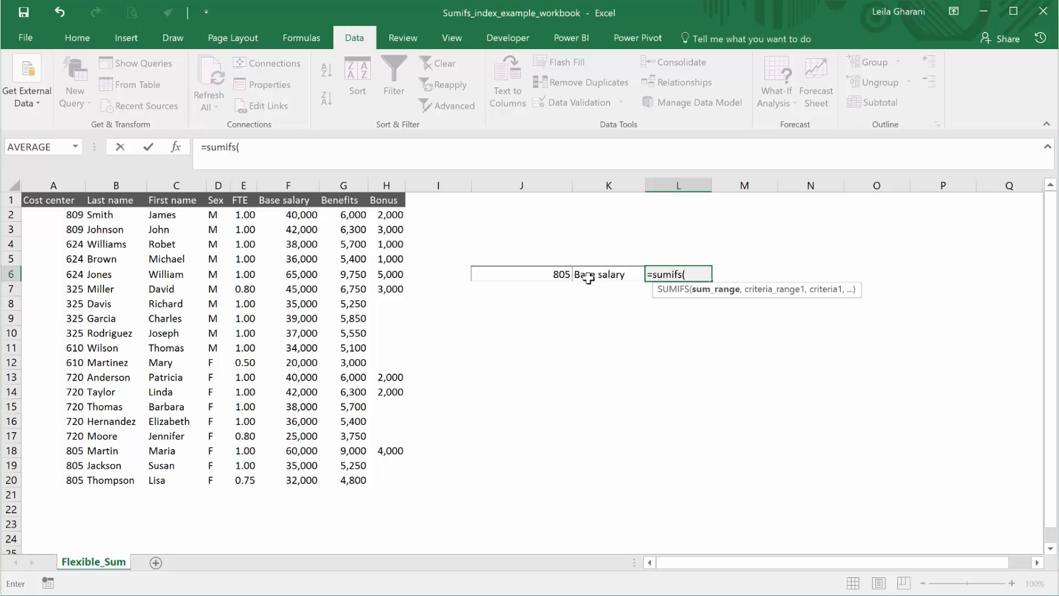
{"action": "left_click_drag", "start_coordinate": [295, 214], "coordinate": [285, 476]}
{"action": "type", "text": ","}
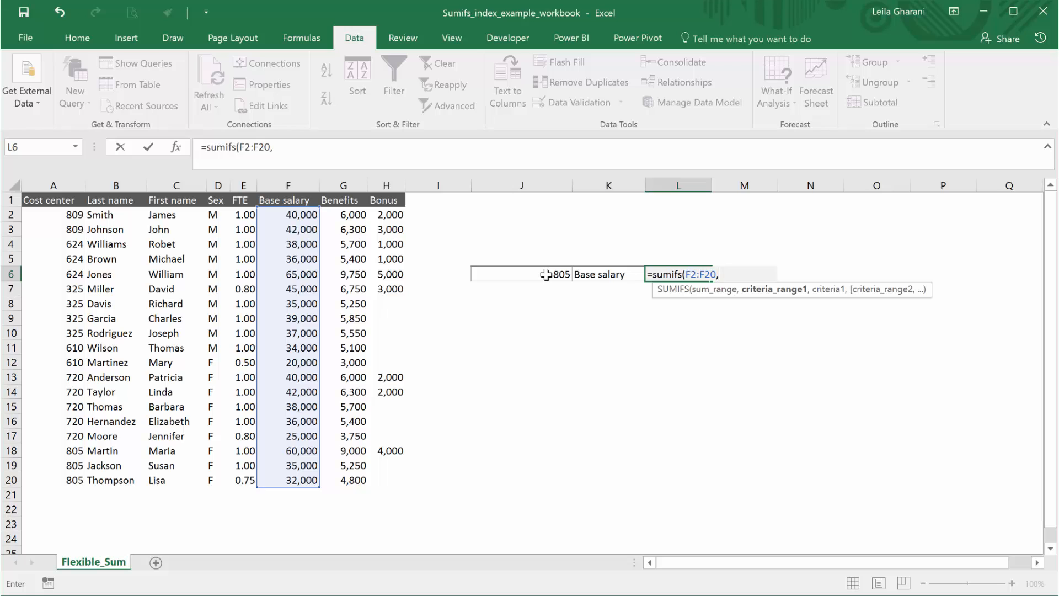
{"action": "left_click", "coordinate": [44, 219]}
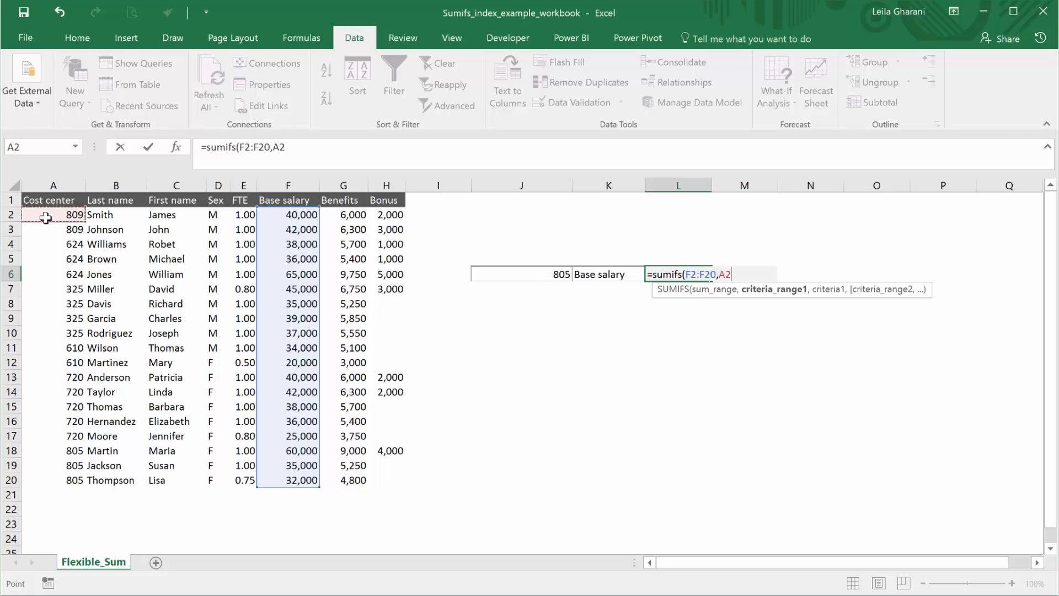
{"action": "left_click_drag", "start_coordinate": [47, 238], "coordinate": [61, 480]}
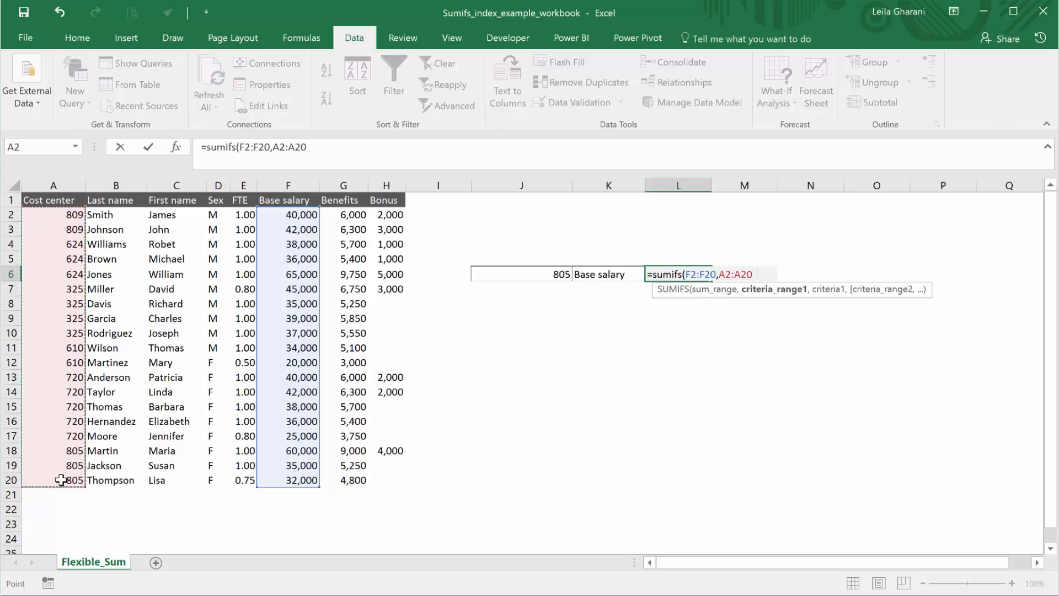
{"action": "type", "text": ","}
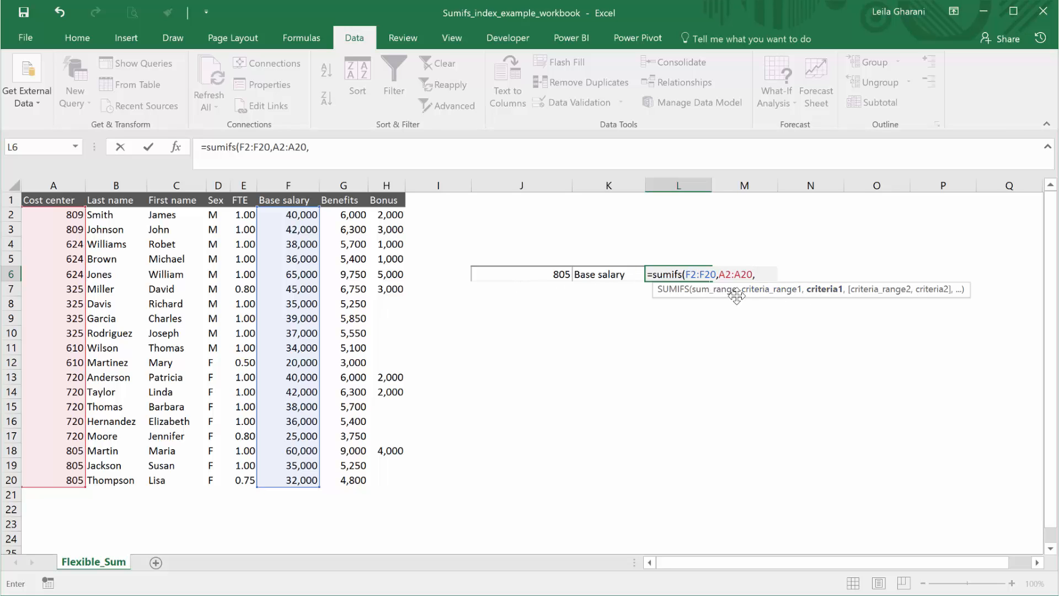
{"action": "left_click", "coordinate": [553, 271]}
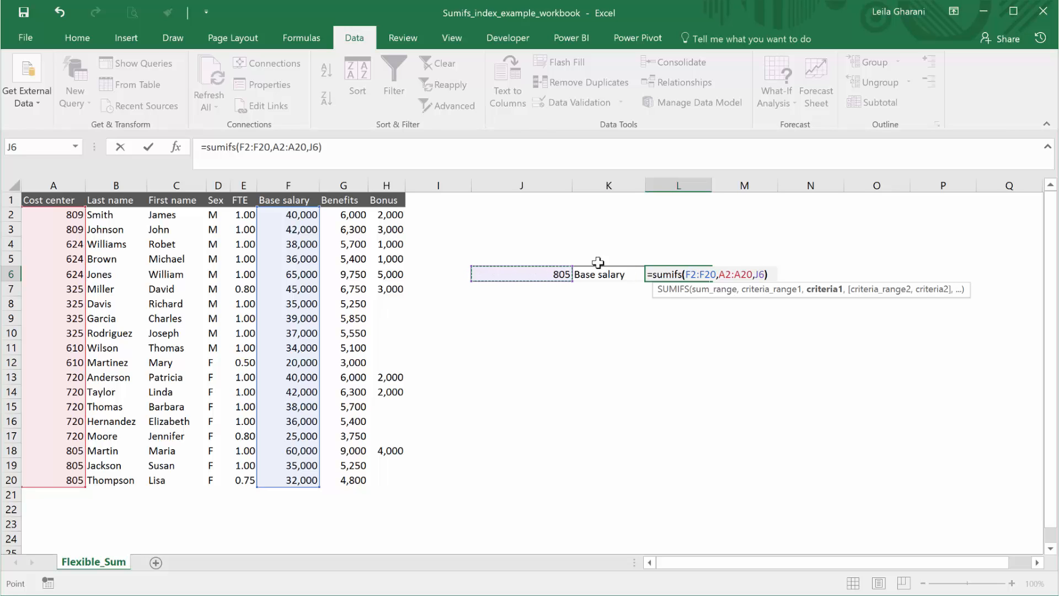
{"action": "type", "text": ")"}
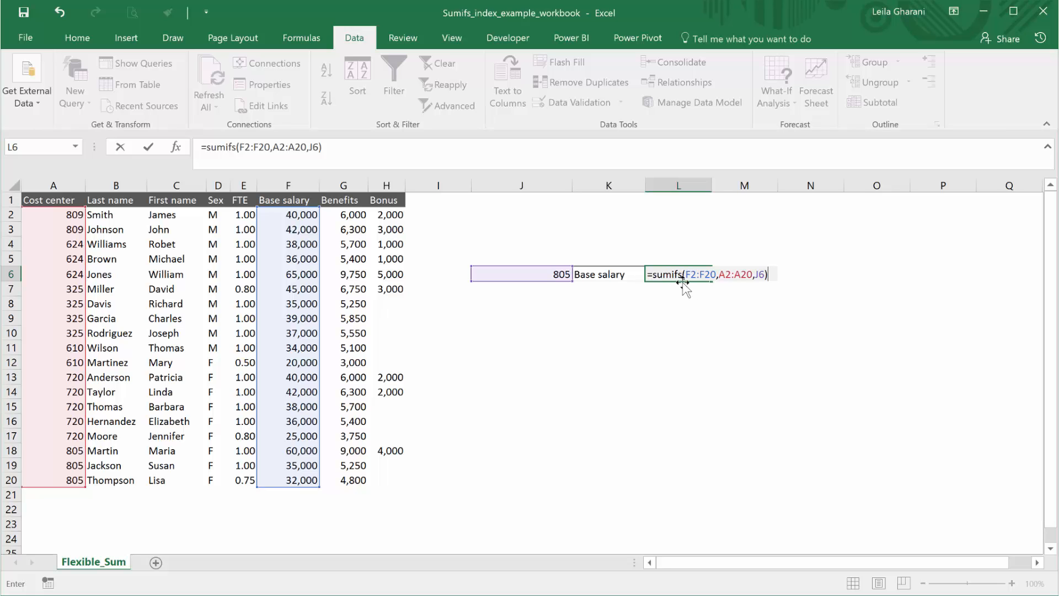
{"action": "key", "text": "ctrl+Return"}
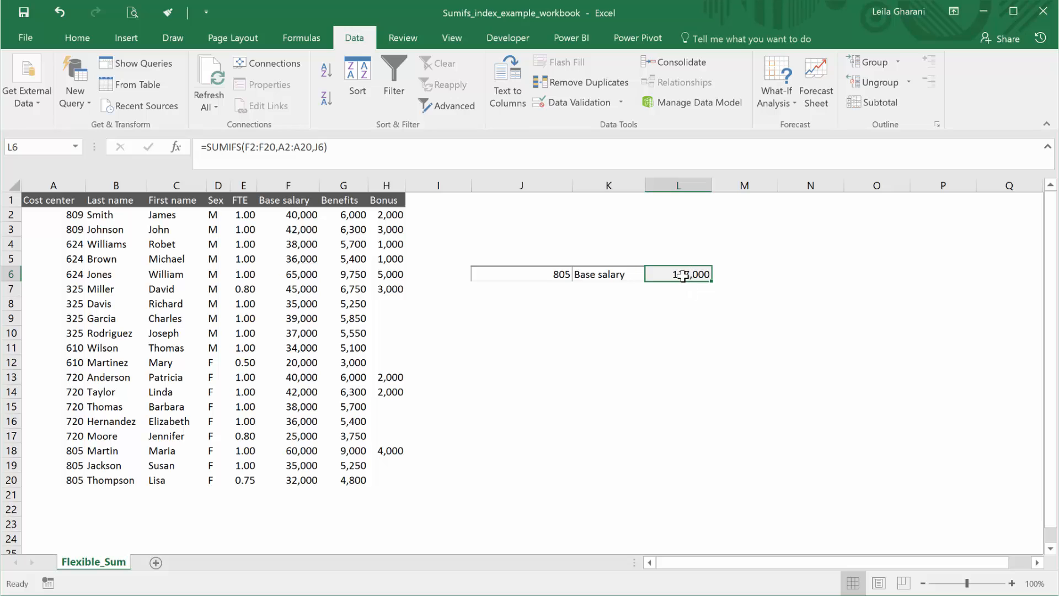
Compare the total in L6 with the sum of the base salary values in F18:F20.
{"action": "left_click_drag", "start_coordinate": [302, 453], "coordinate": [298, 481]}
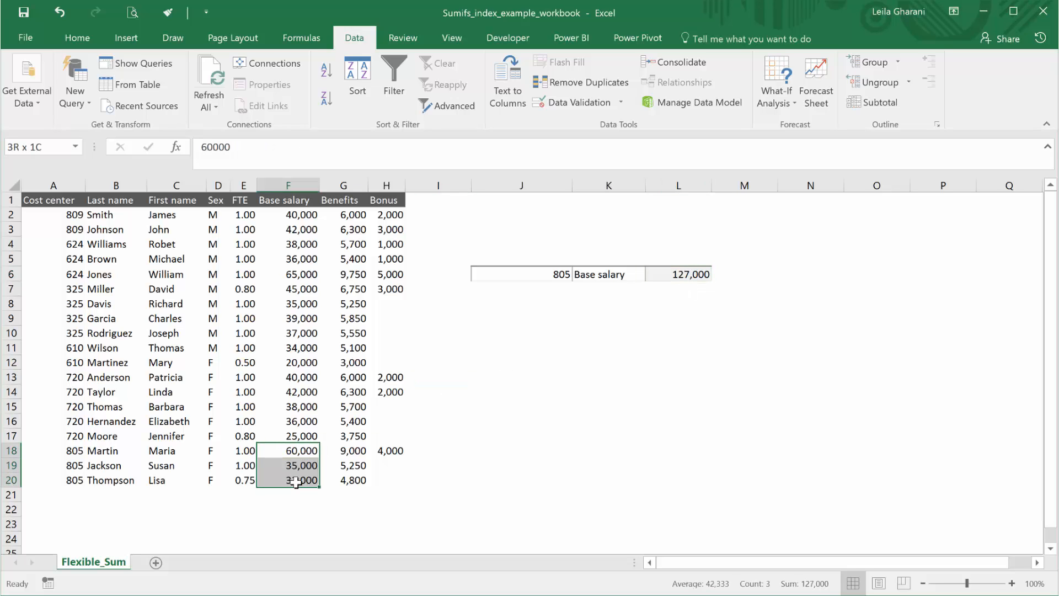
{"action": "left_click", "coordinate": [611, 272]}
{"action": "left_click", "coordinate": [680, 275]}
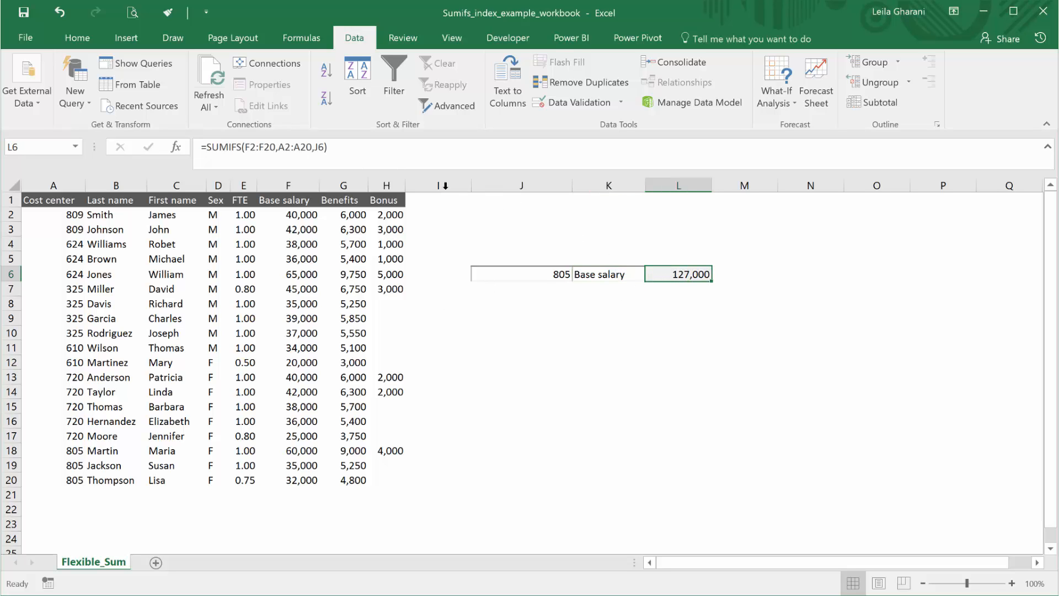
Replace the F2:F20 sum range in L6's formula with an INDEX function over F2:H20, leaving its row number empty.
{"action": "left_click", "coordinate": [330, 147]}
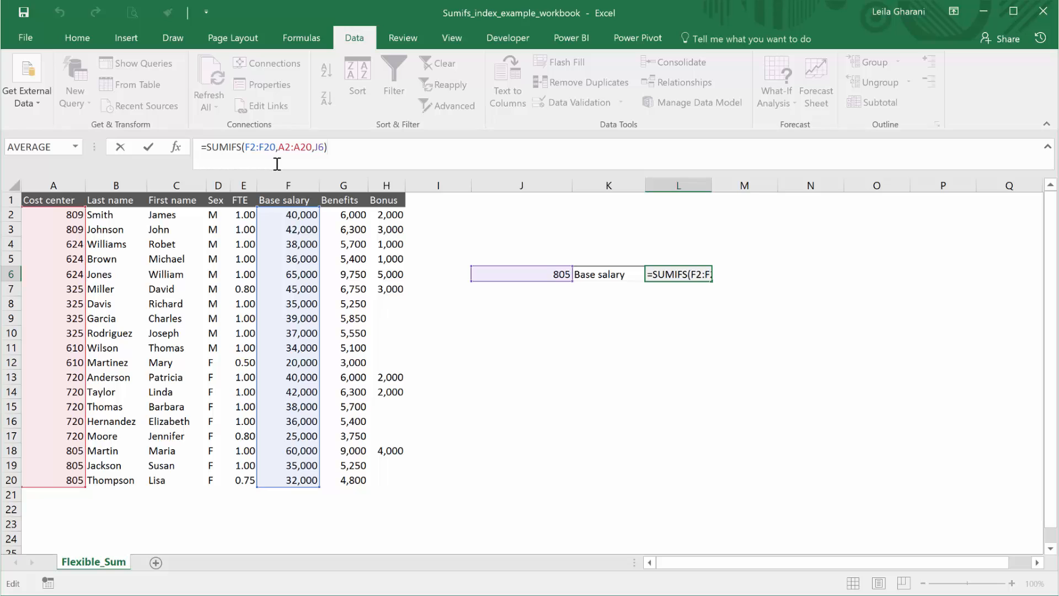
{"action": "left_click_drag", "start_coordinate": [275, 146], "coordinate": [244, 147]}
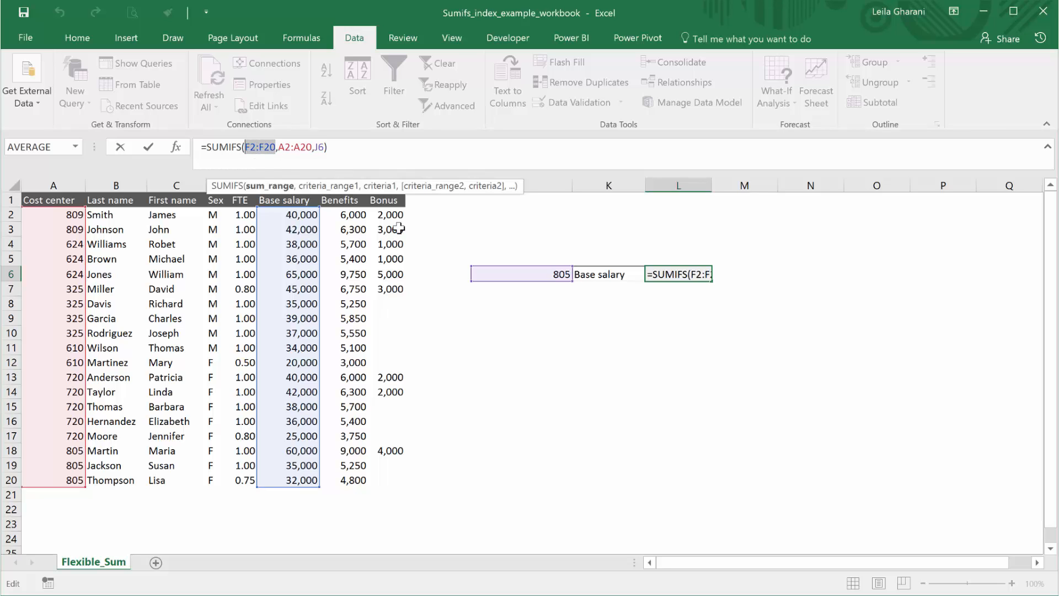
{"action": "key", "text": "Delete"}
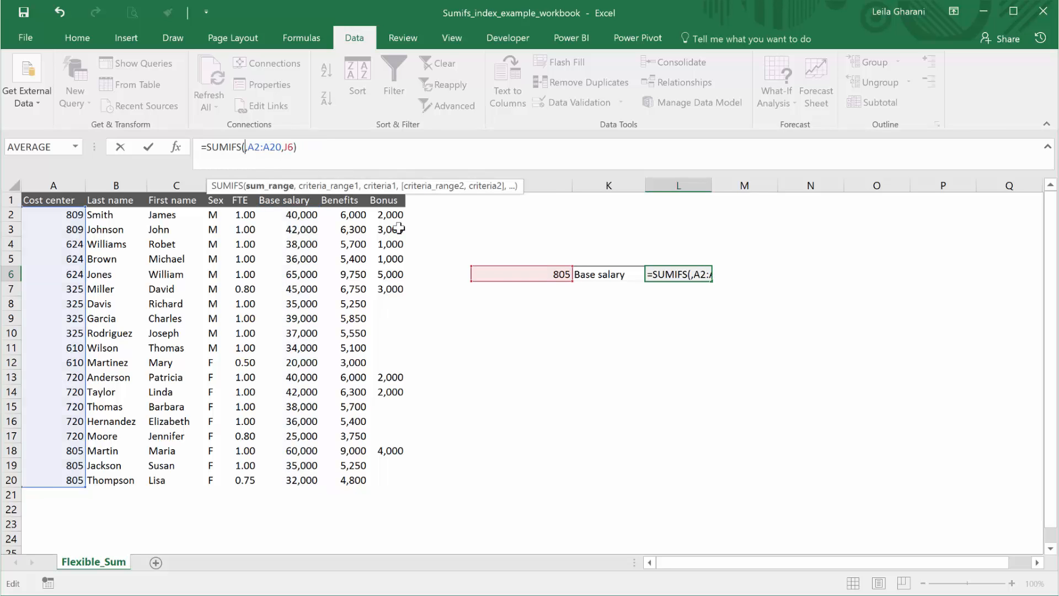
{"action": "type", "text": "index("}
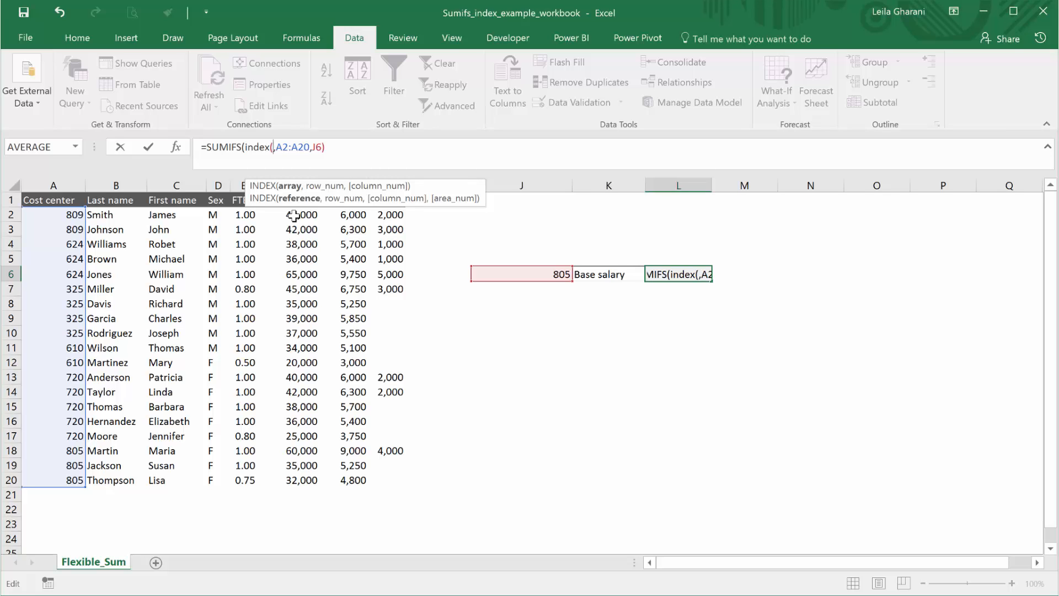
{"action": "left_click_drag", "start_coordinate": [294, 215], "coordinate": [391, 480]}
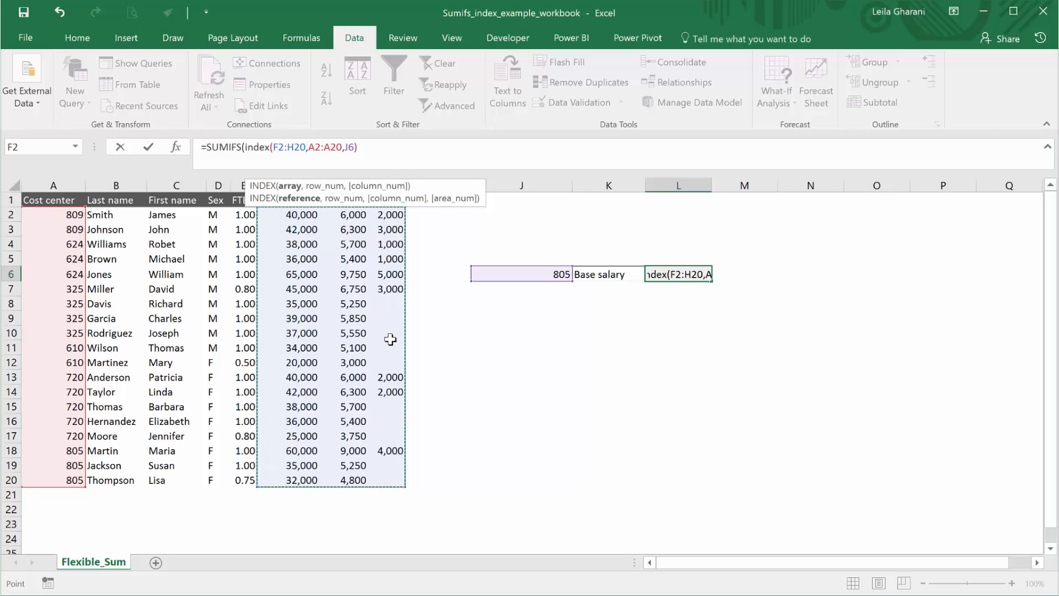
{"action": "type", "text": ","}
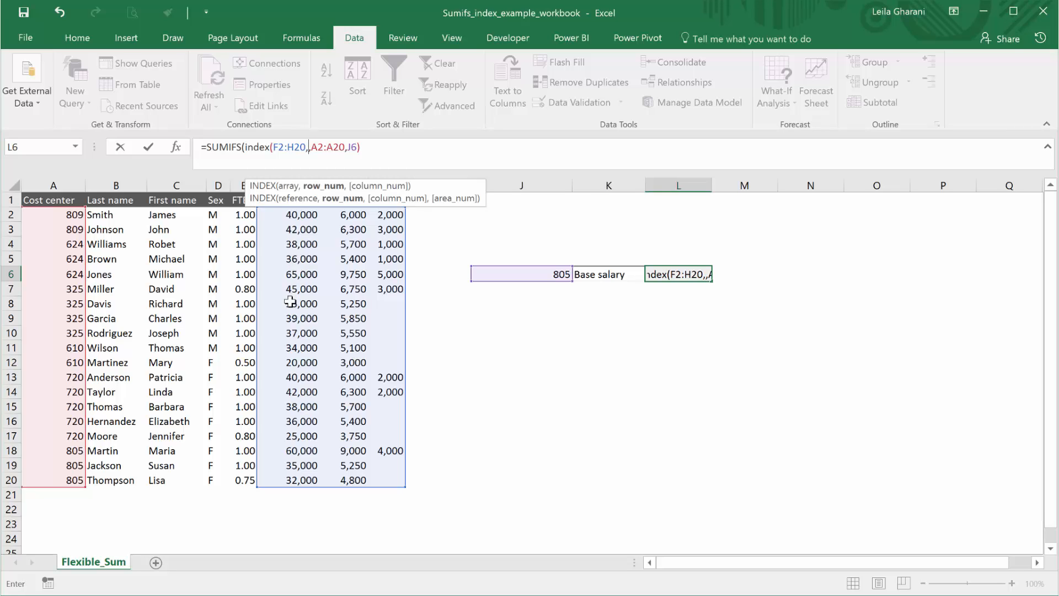
{"action": "type", "text": ","}
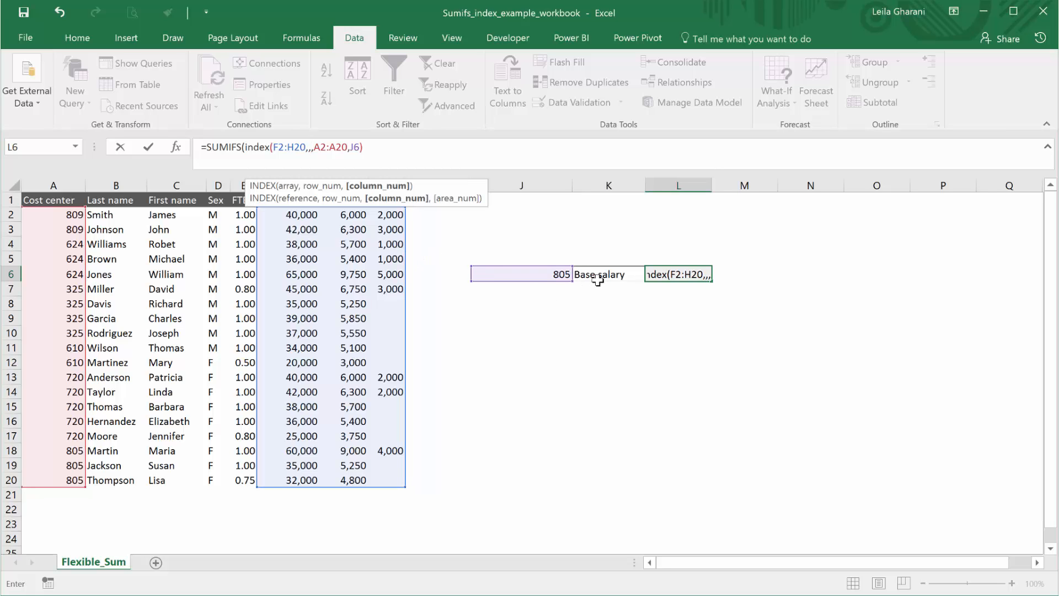
Complete the INDEX column number with MATCH(K6,F1:H1,0) and commit the formula in L6.
{"action": "type", "text": "match("}
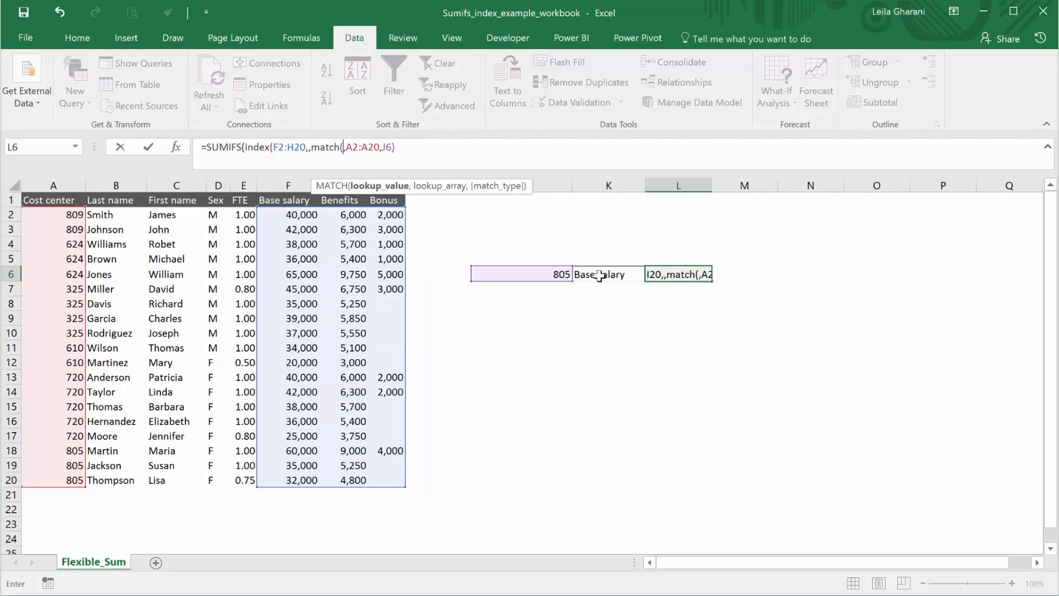
{"action": "left_click", "coordinate": [600, 274]}
{"action": "type", "text": ","}
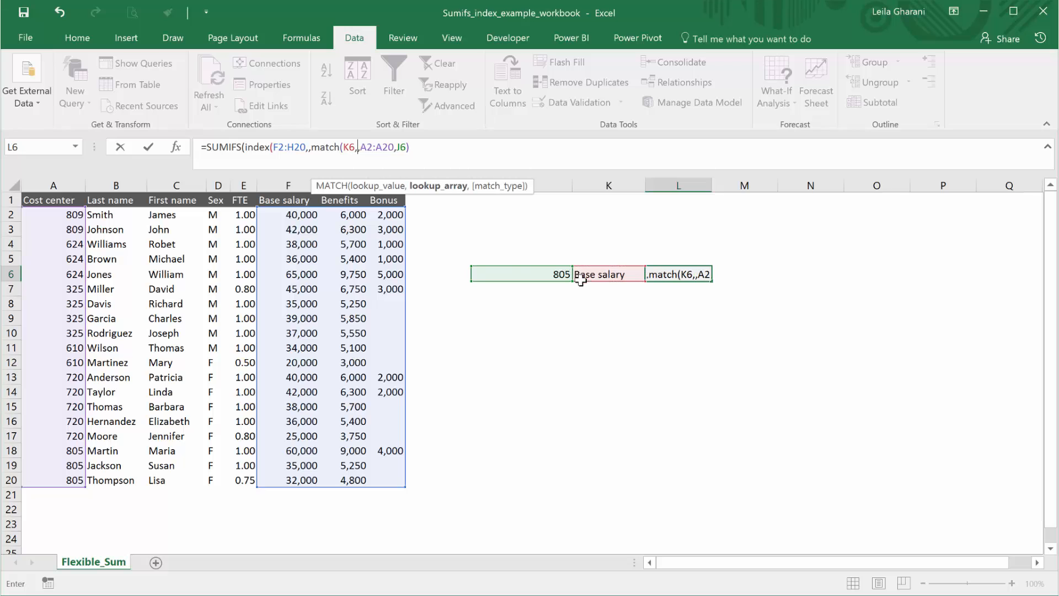
{"action": "left_click_drag", "start_coordinate": [288, 200], "coordinate": [383, 202]}
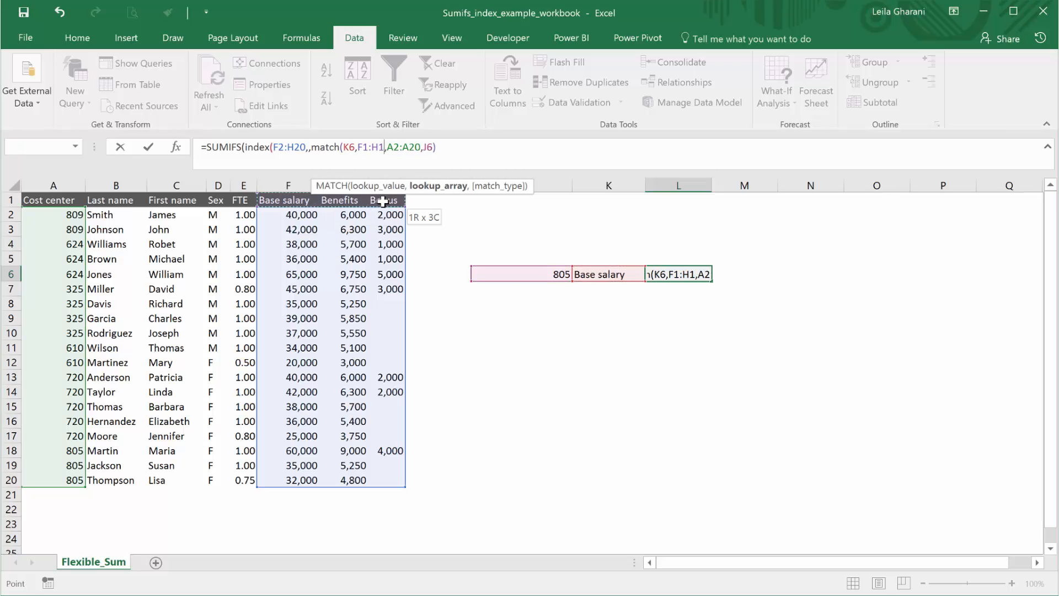
{"action": "type", "text": ",0"}
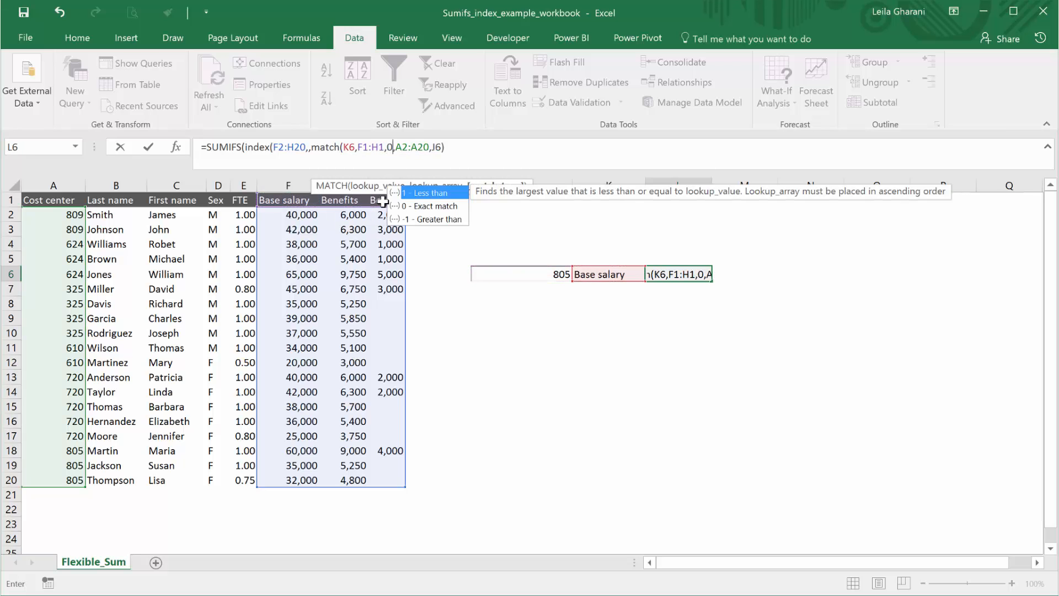
{"action": "type", "text": ")"}
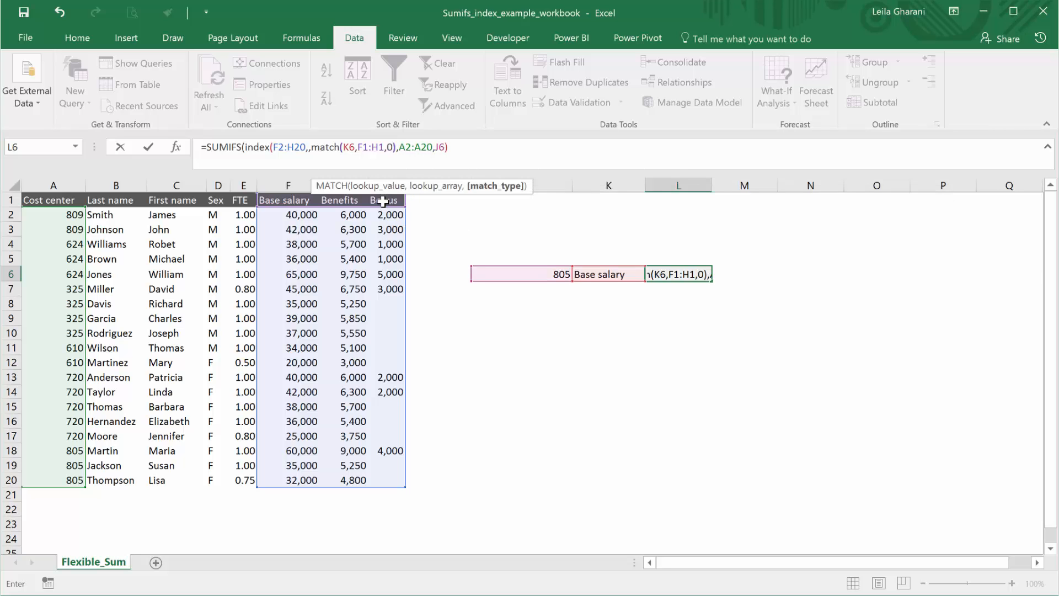
{"action": "type", "text": ")"}
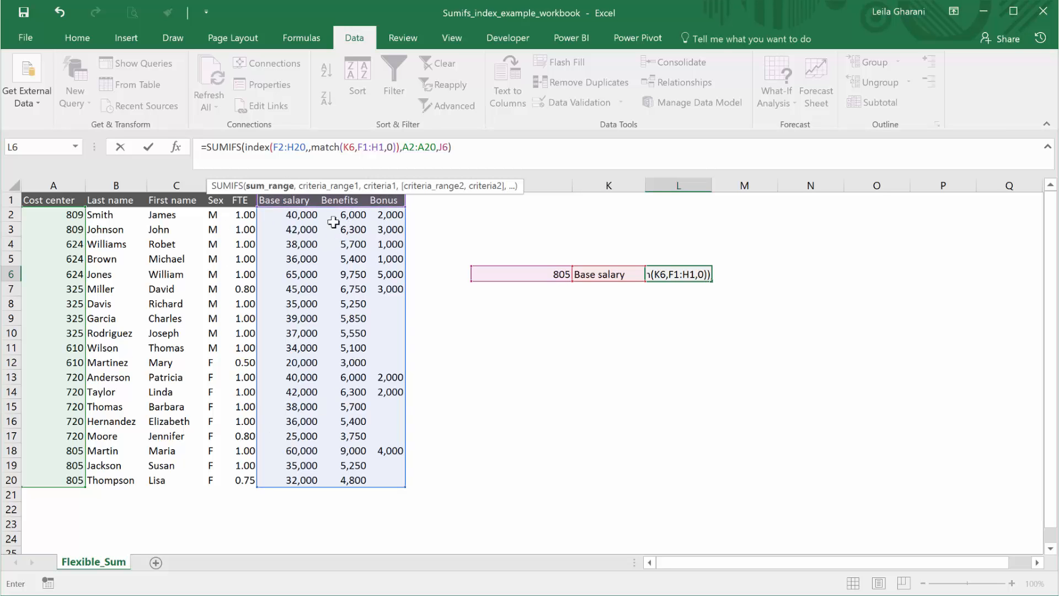
{"action": "key", "text": "ctrl+Return"}
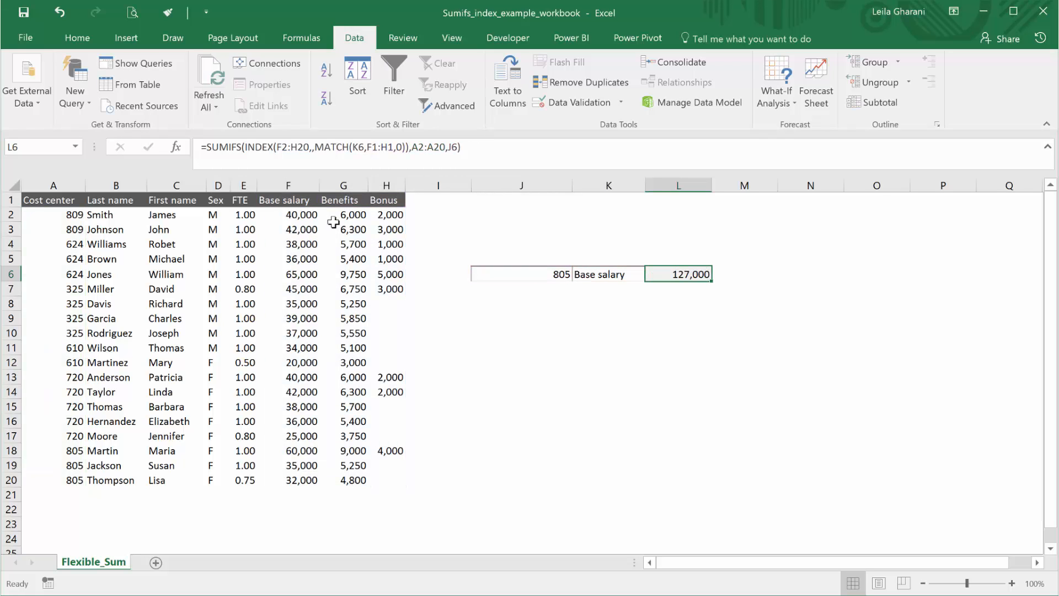
Choose Benefits in K6 and check the L6 total against the benefits values in G18:G20.
{"action": "left_click", "coordinate": [588, 277]}
{"action": "left_click", "coordinate": [652, 276]}
{"action": "left_click", "coordinate": [638, 299]}
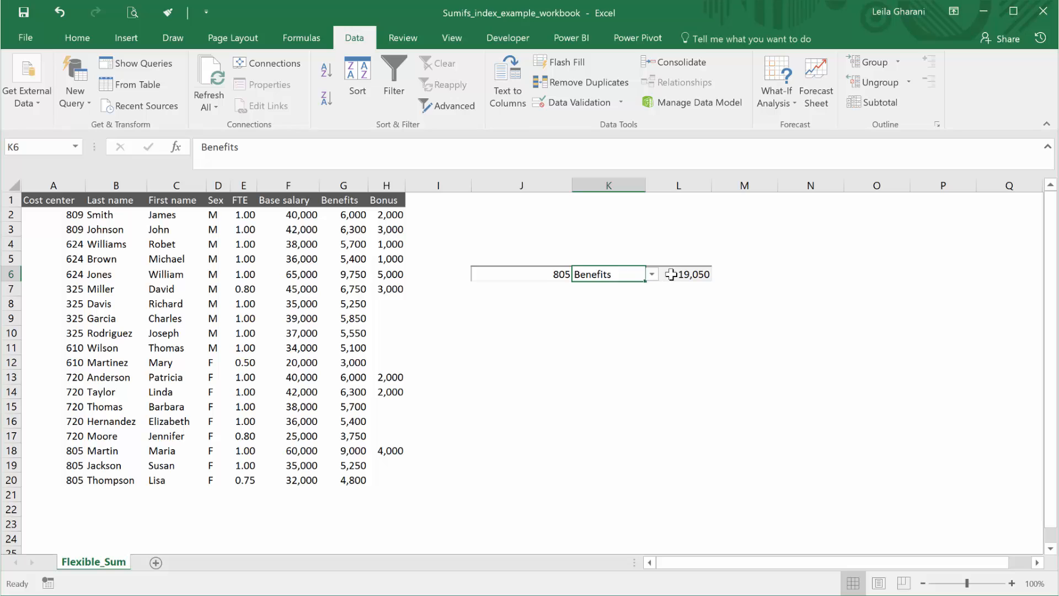
{"action": "left_click_drag", "start_coordinate": [350, 452], "coordinate": [352, 486]}
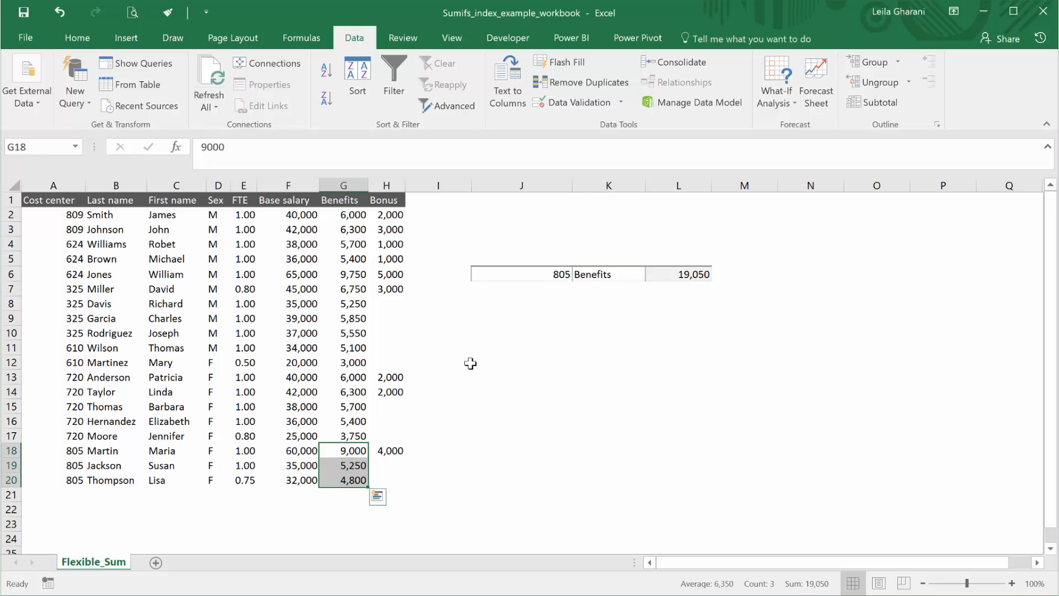
Choose Bonus in the K6 dropdown.
{"action": "left_click", "coordinate": [597, 277]}
{"action": "left_click", "coordinate": [652, 275]}
{"action": "left_click", "coordinate": [614, 310]}
Enter cost center 809 in J6 and check the L6 total against the bonus values in H2:H3.
{"action": "left_click", "coordinate": [538, 275]}
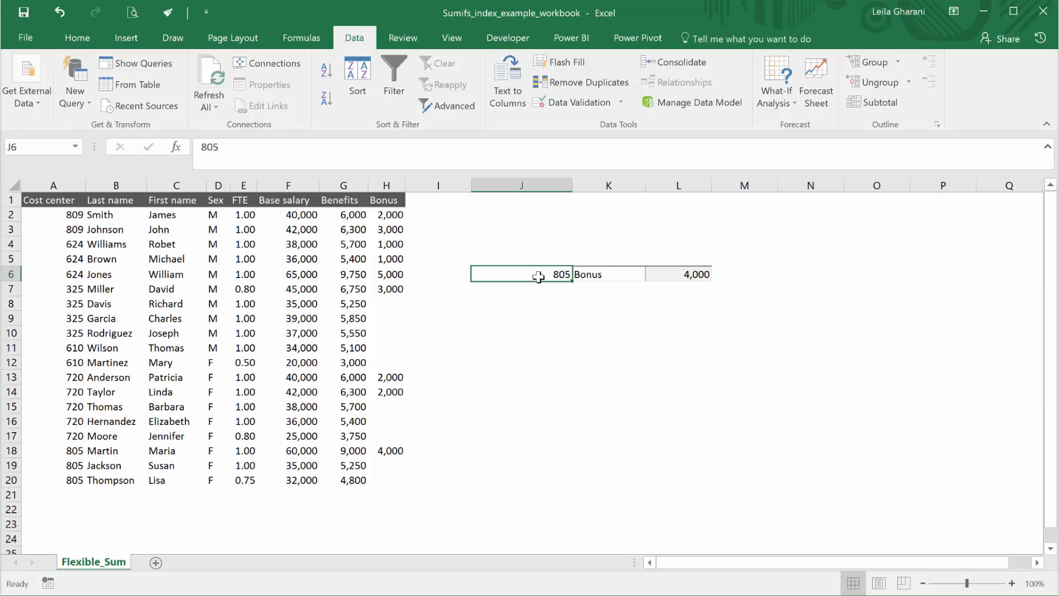
{"action": "type", "text": "809"}
{"action": "key", "text": "ctrl+Return"}
{"action": "left_click_drag", "start_coordinate": [390, 216], "coordinate": [390, 229]}
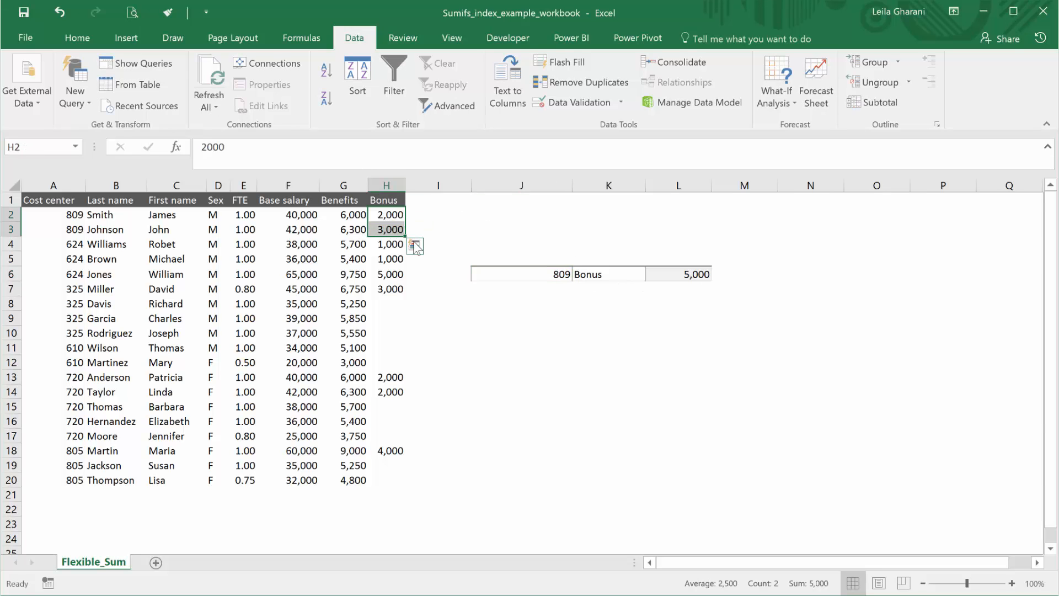
{"action": "left_click", "coordinate": [444, 226]}
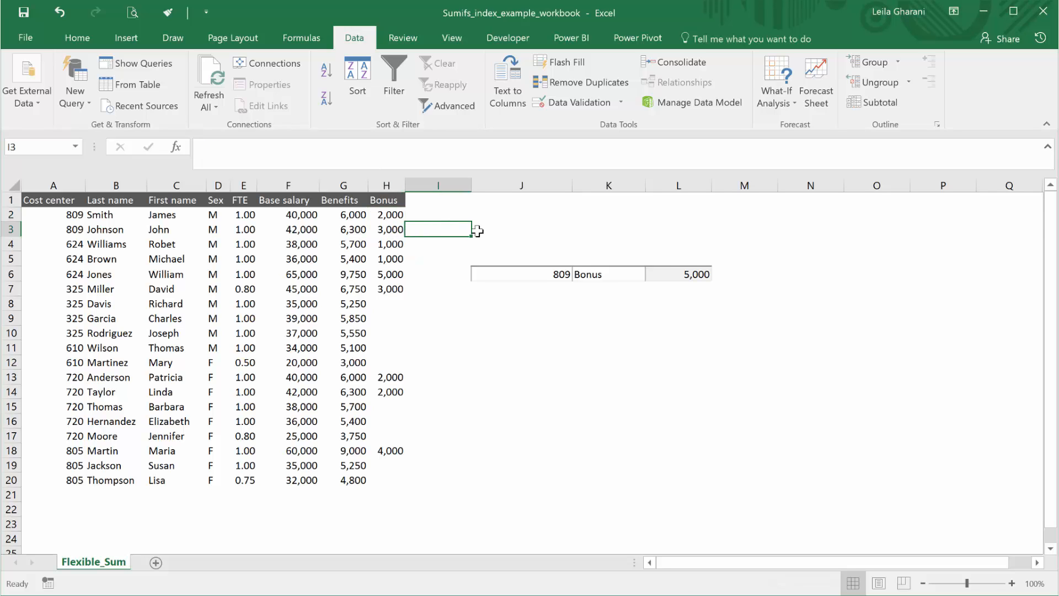
Remove all arguments of the INDEX function inside the SUMIFS formula in L6.
{"action": "left_click", "coordinate": [669, 275]}
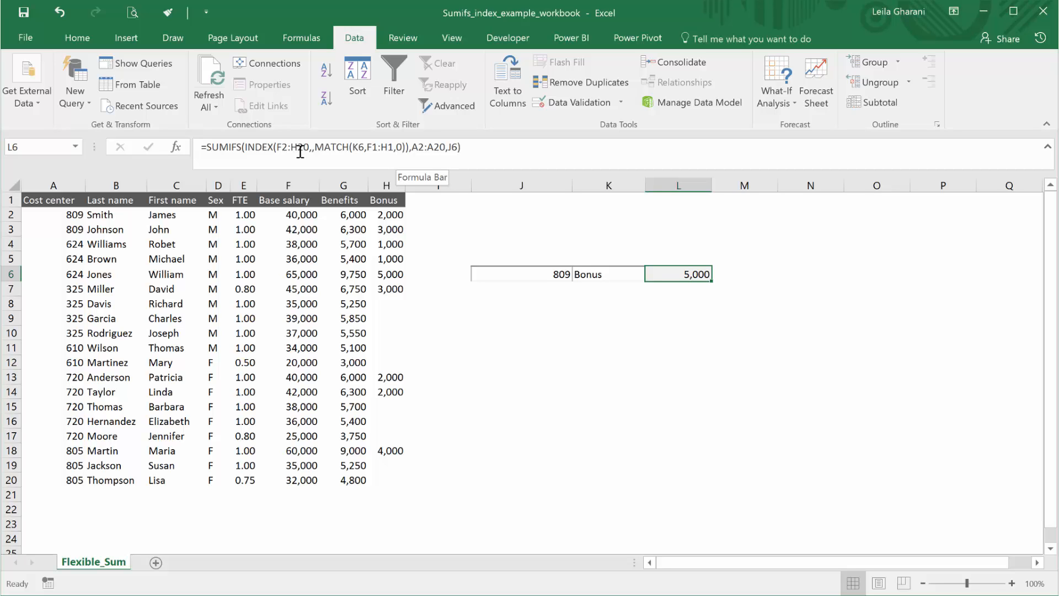
{"action": "left_click_drag", "start_coordinate": [410, 147], "coordinate": [280, 144]}
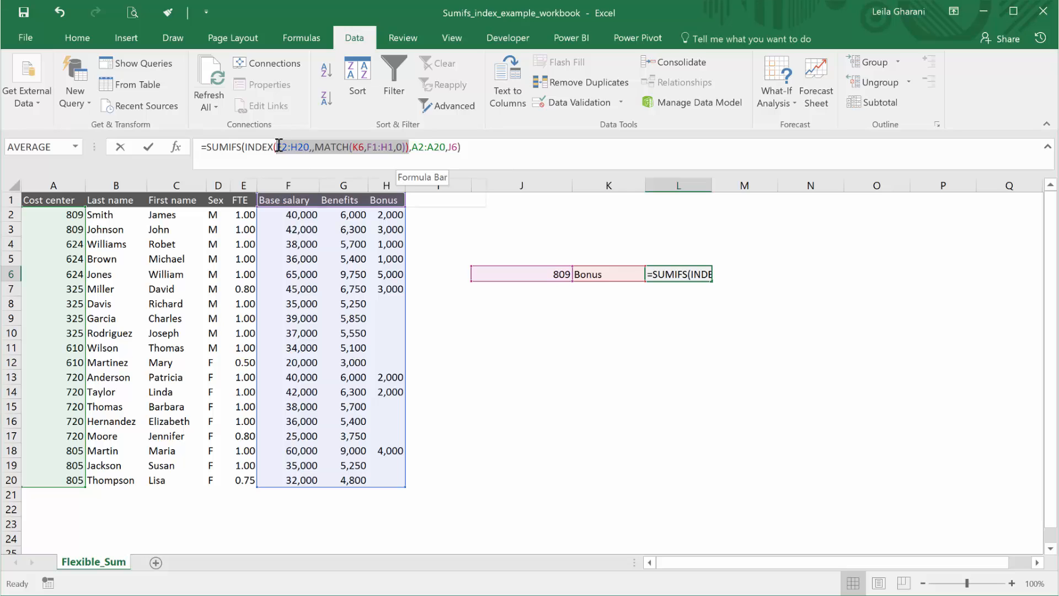
{"action": "key", "text": "Delete"}
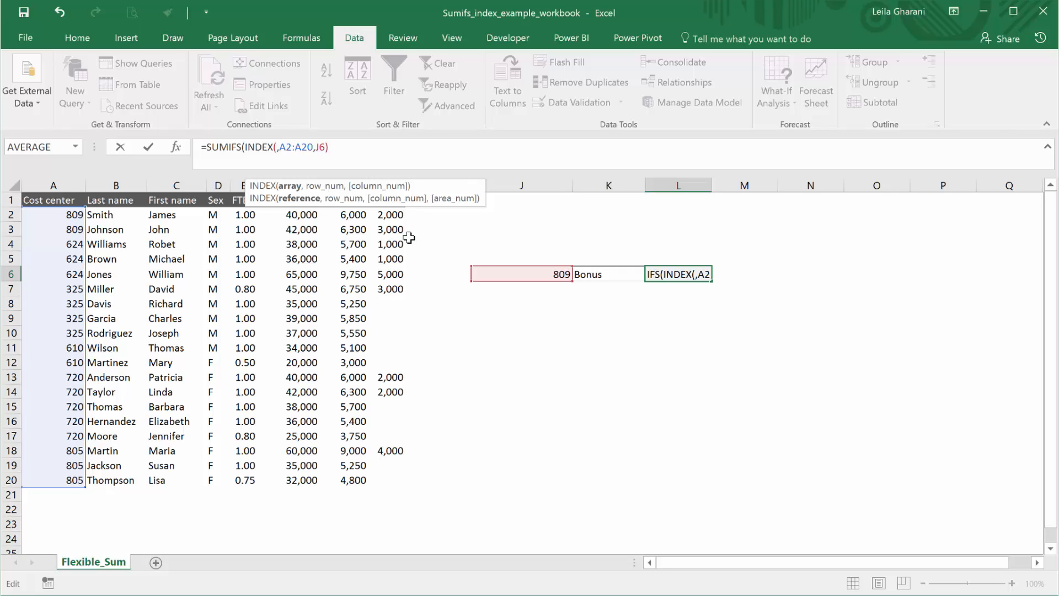
{"action": "type", "text": "("}
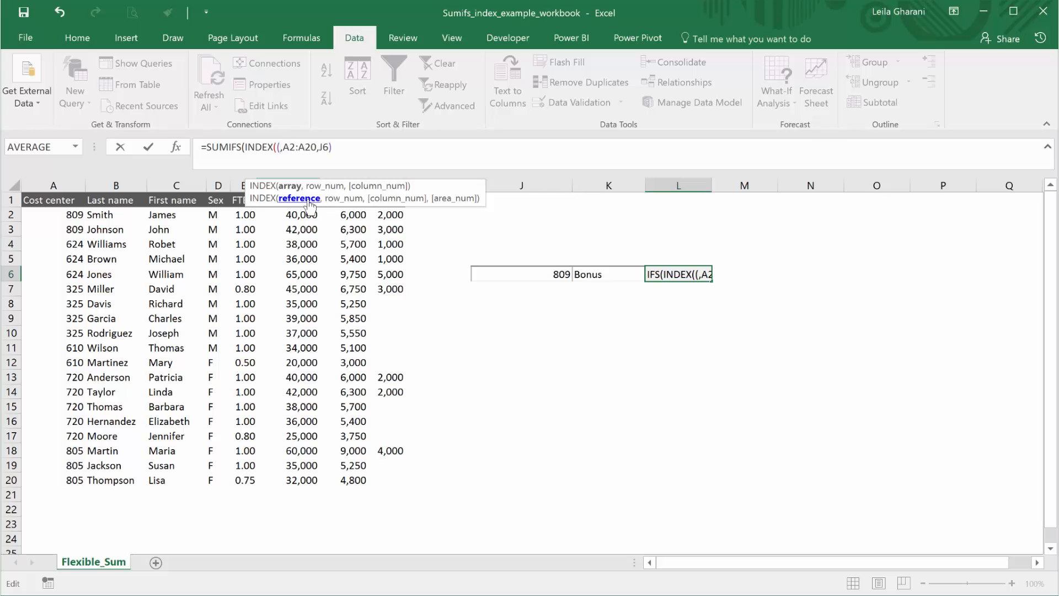
{"action": "key", "text": "BackSpace"}
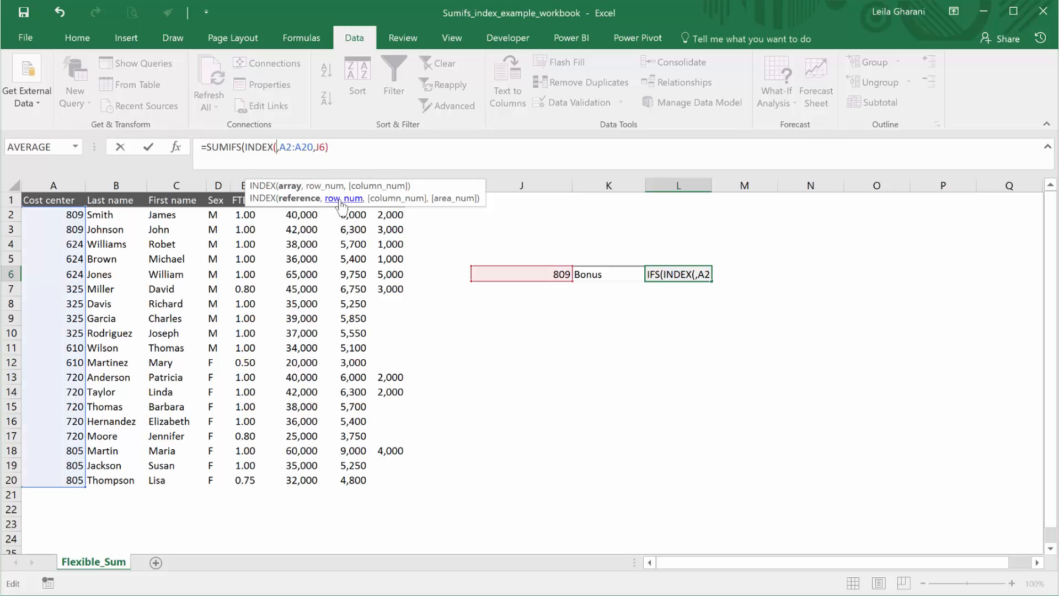
Give INDEX the bracketed multi-area reference (F2:F20,G2:G20,H2:H20) in the L6 formula.
{"action": "left_click_drag", "start_coordinate": [293, 215], "coordinate": [300, 288]}
{"action": "left_click_drag", "start_coordinate": [310, 377], "coordinate": [301, 476]}
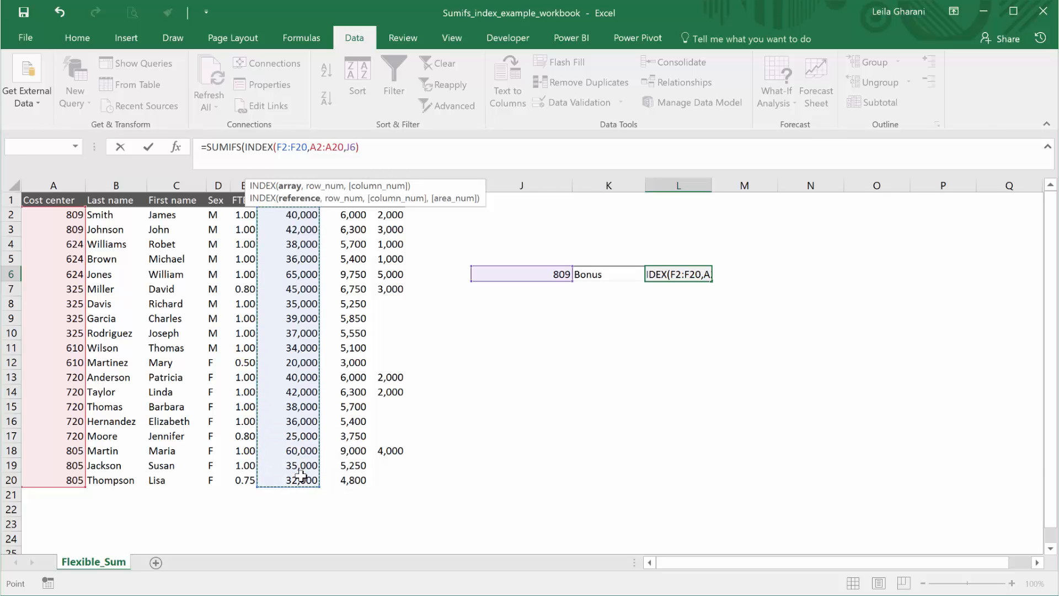
{"action": "type", "text": ","}
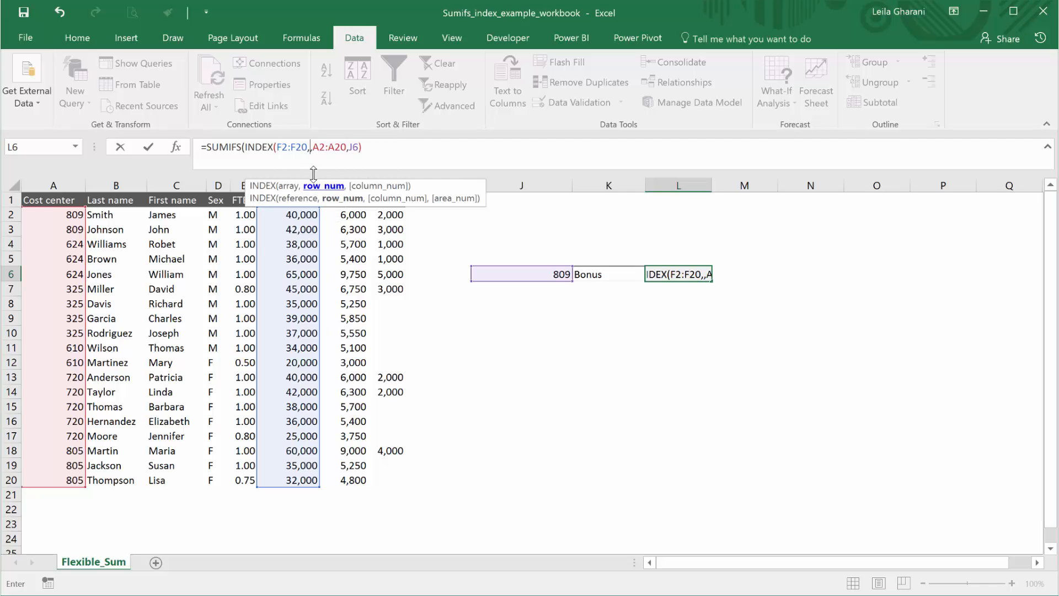
{"action": "left_click", "coordinate": [280, 147]}
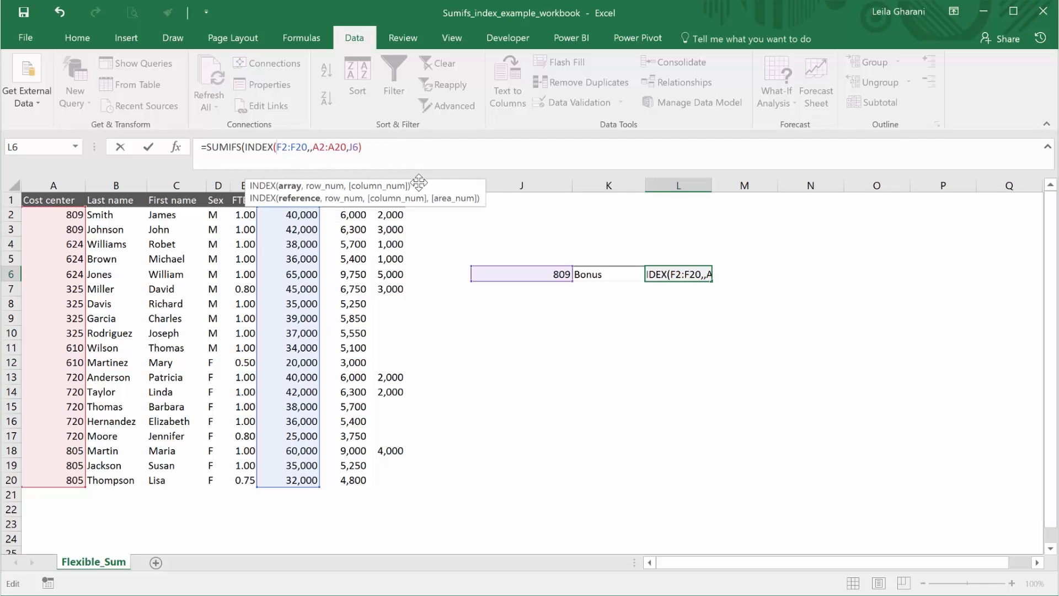
{"action": "type", "text": "("}
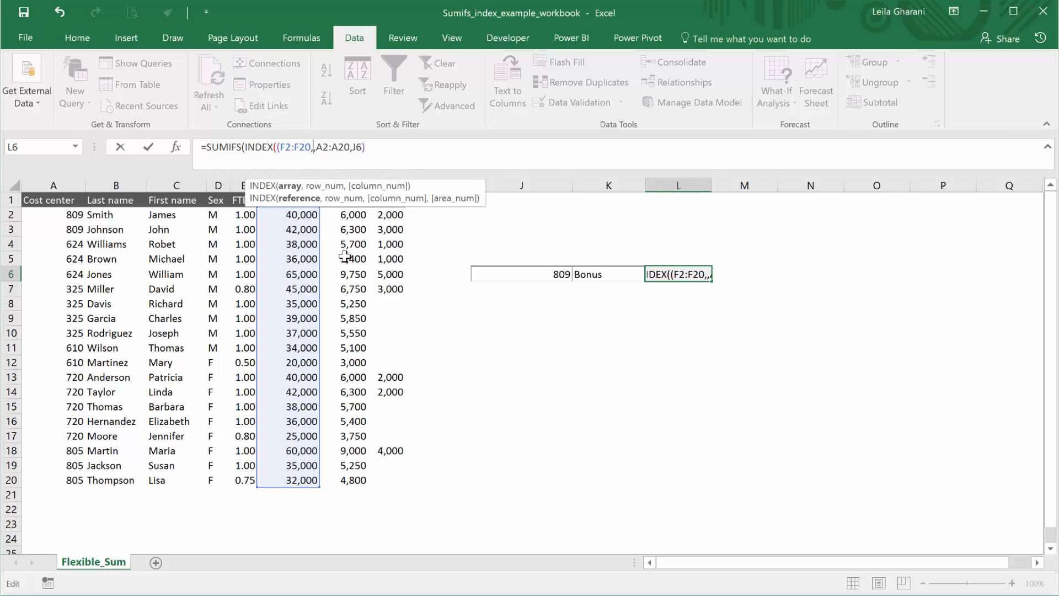
{"action": "left_click_drag", "start_coordinate": [348, 215], "coordinate": [349, 480]}
{"action": "type", "text": ","}
{"action": "left_click_drag", "start_coordinate": [385, 212], "coordinate": [386, 482]}
{"action": "type", "text": "),"}
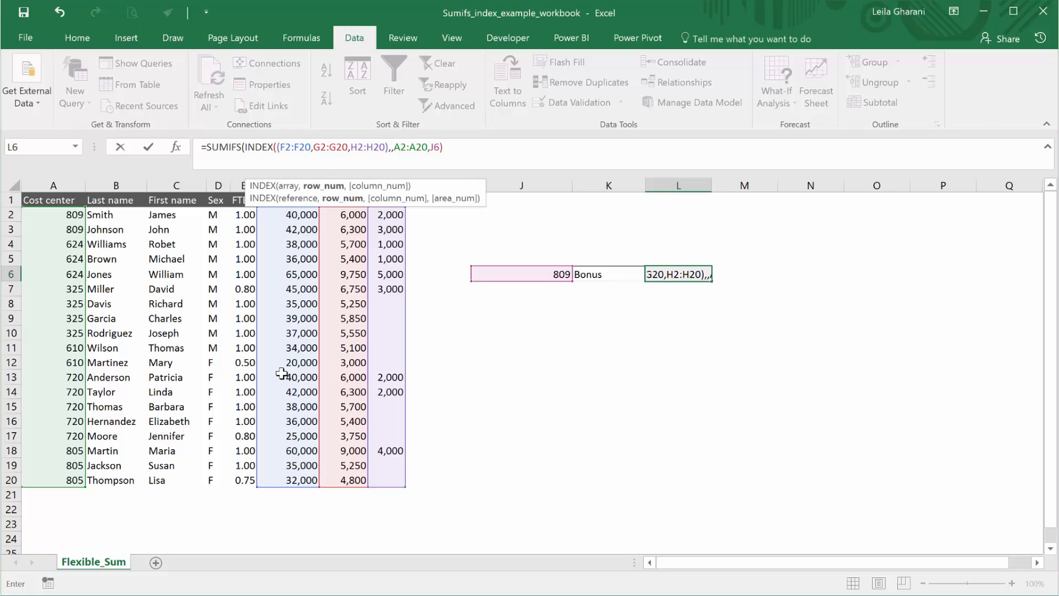
Leave the INDEX row and column numbers empty, set the area number to MATCH(K6,F1:H1,0), and commit the L6 formula.
{"action": "type", "text": ","}
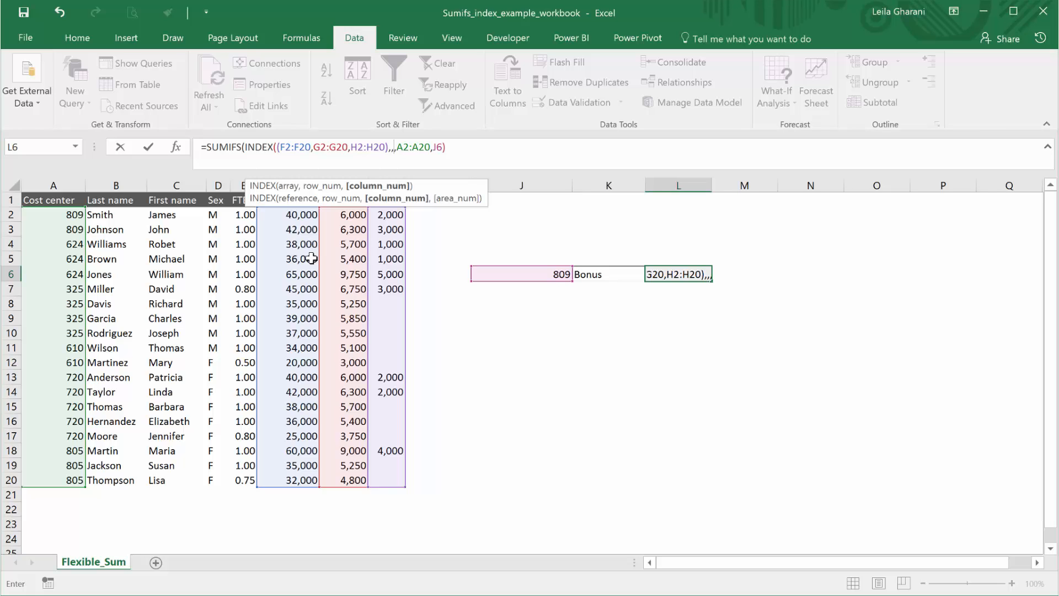
{"action": "type", "text": ","}
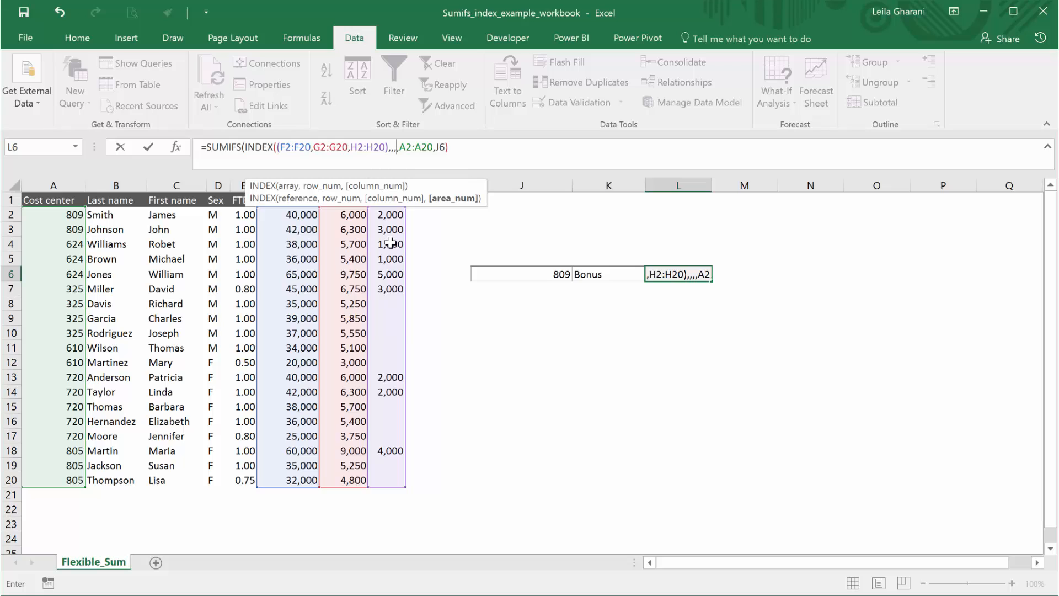
{"action": "type", "text": "match(,"}
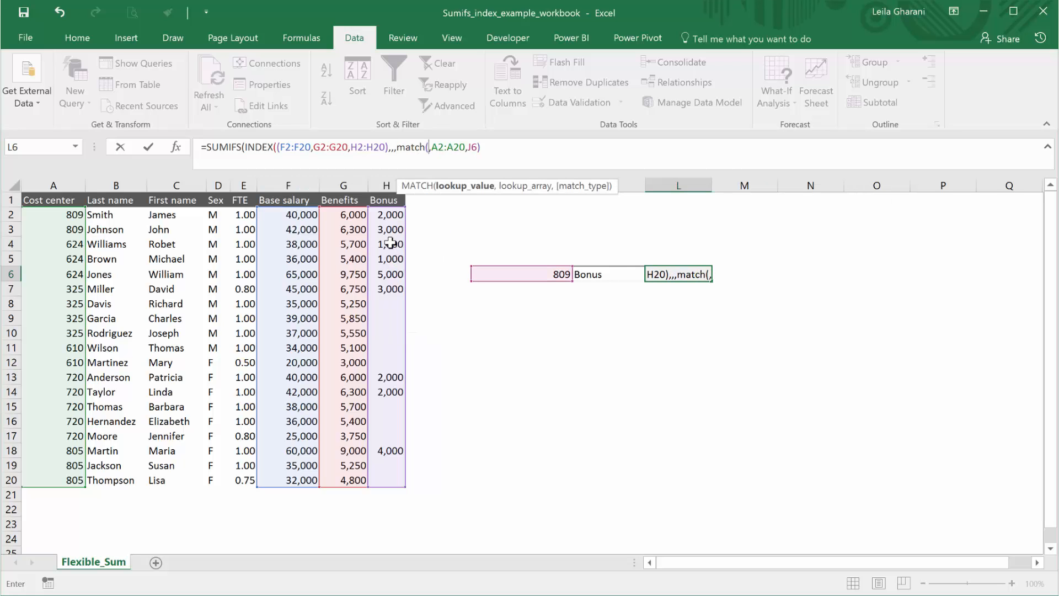
{"action": "left_click", "coordinate": [617, 274]}
{"action": "type", "text": ","}
{"action": "left_click_drag", "start_coordinate": [307, 201], "coordinate": [387, 204]}
{"action": "type", "text": ",0))"}
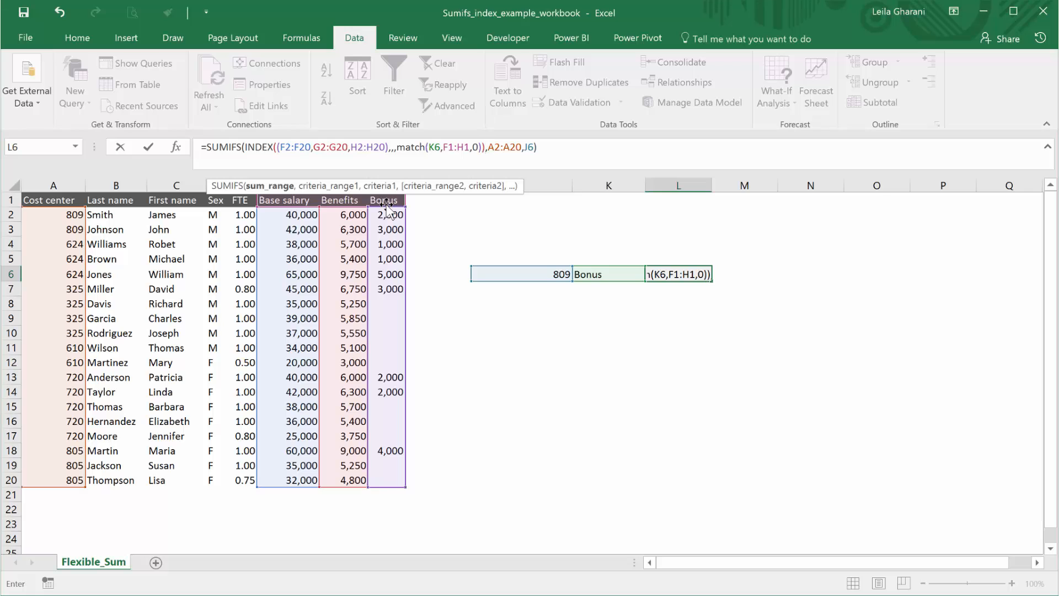
{"action": "key", "text": "ctrl+Return"}
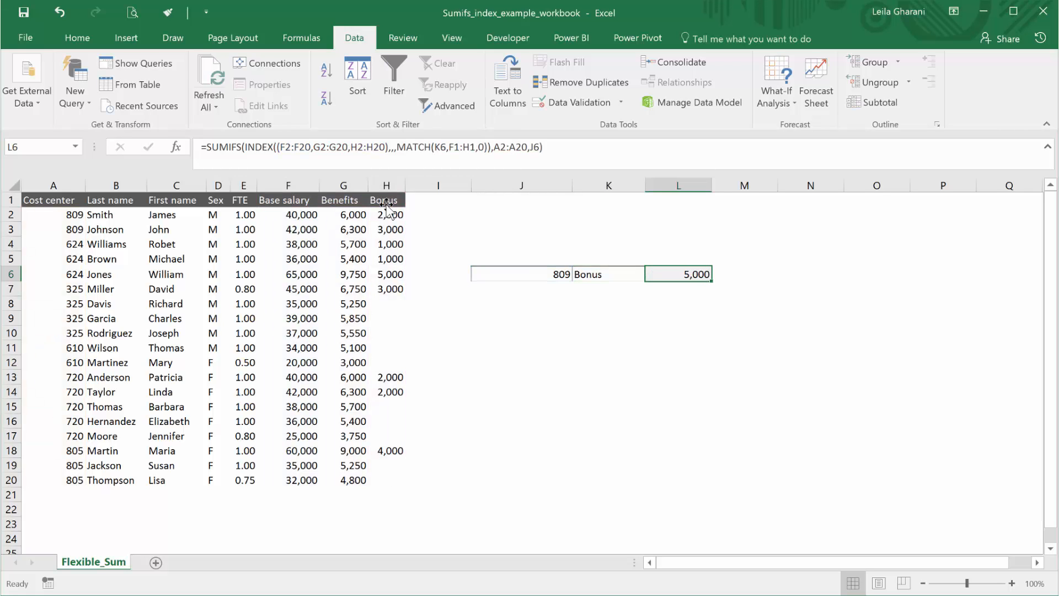
Choose Benefits in the K6 dropdown and review the formula in L6.
{"action": "left_click", "coordinate": [598, 274]}
{"action": "left_click", "coordinate": [652, 274]}
{"action": "left_click", "coordinate": [623, 300]}
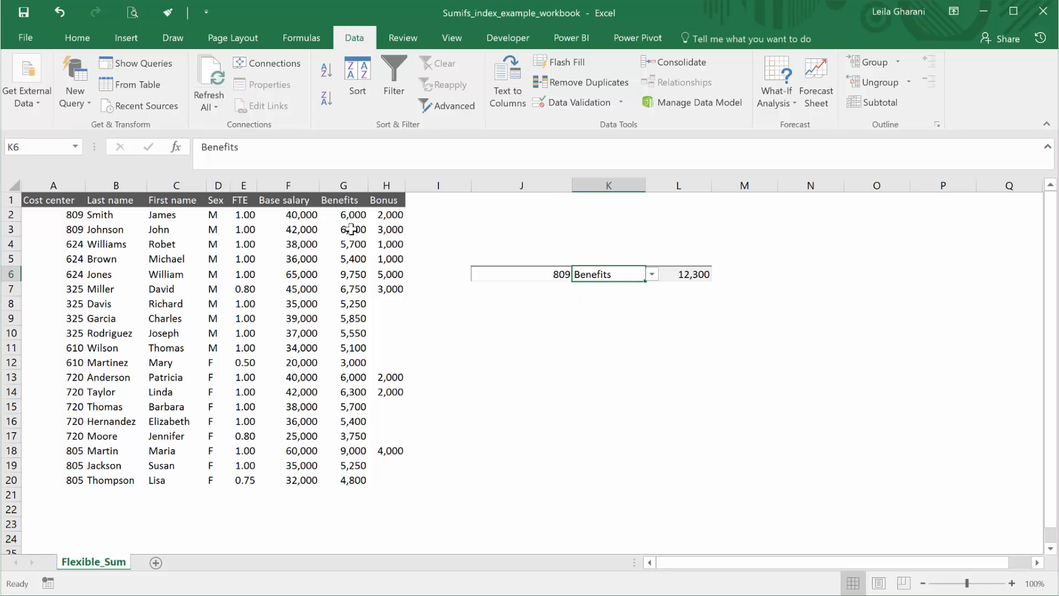
{"action": "left_click", "coordinate": [669, 274]}
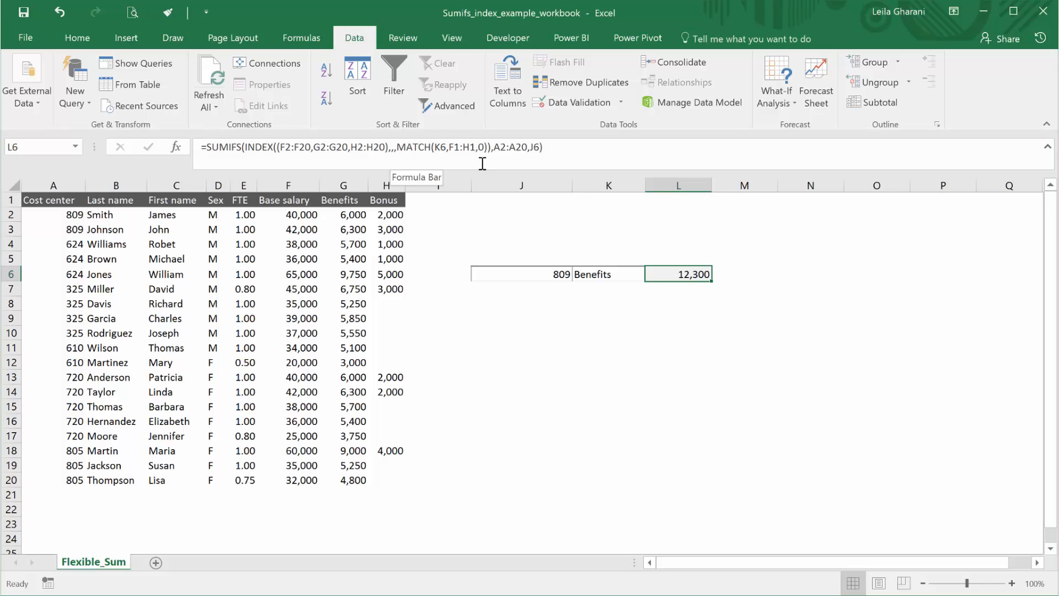
Convert the data range A1:H20 to a table with headers and clear its table style.
{"action": "left_click", "coordinate": [307, 494]}
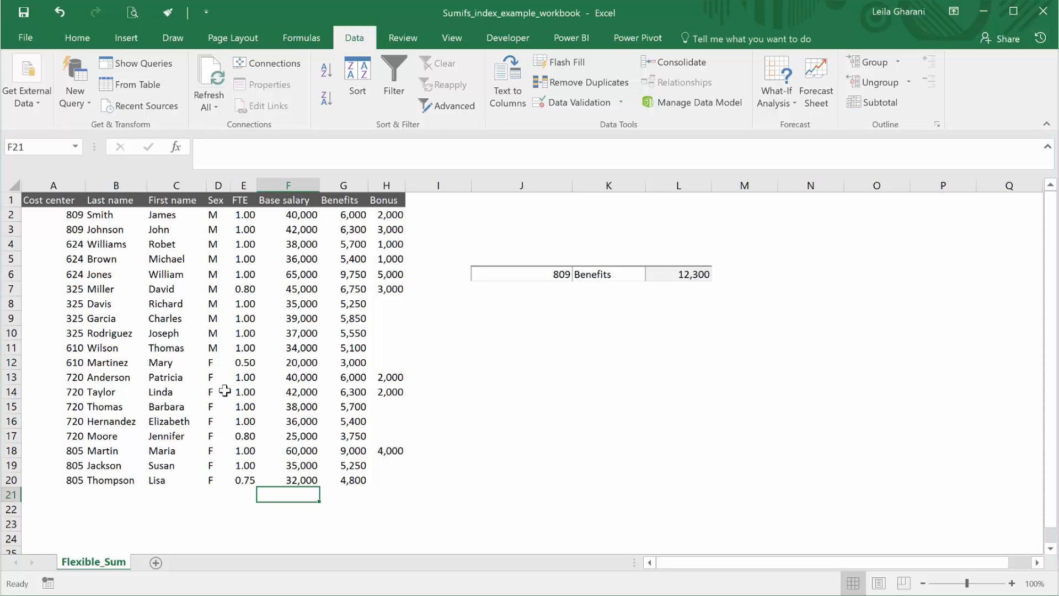
{"action": "left_click", "coordinate": [245, 363]}
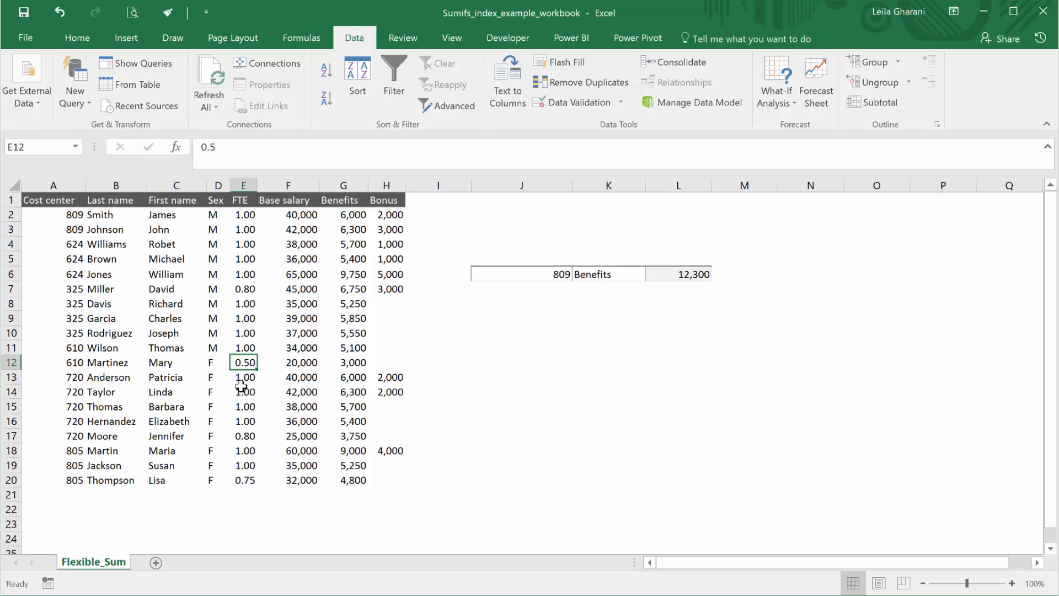
{"action": "key", "text": "ctrl+t"}
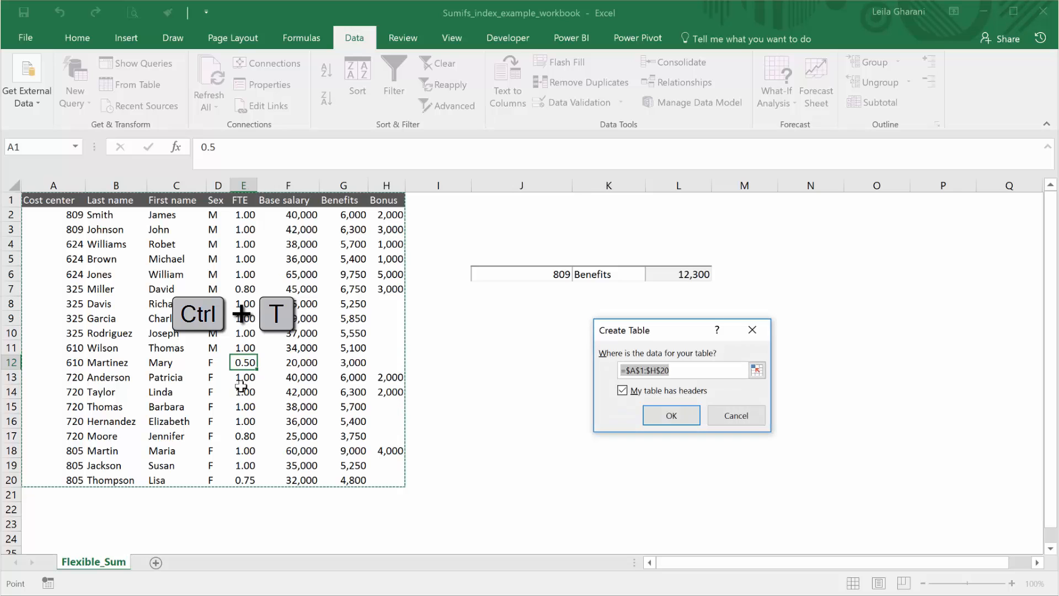
{"action": "left_click", "coordinate": [687, 415]}
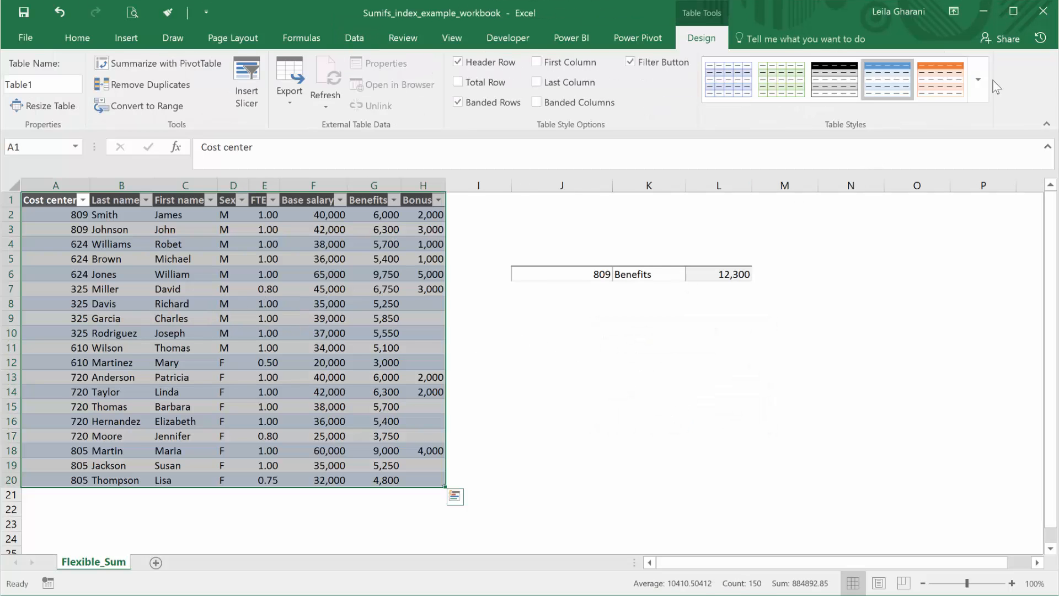
{"action": "left_click", "coordinate": [975, 88]}
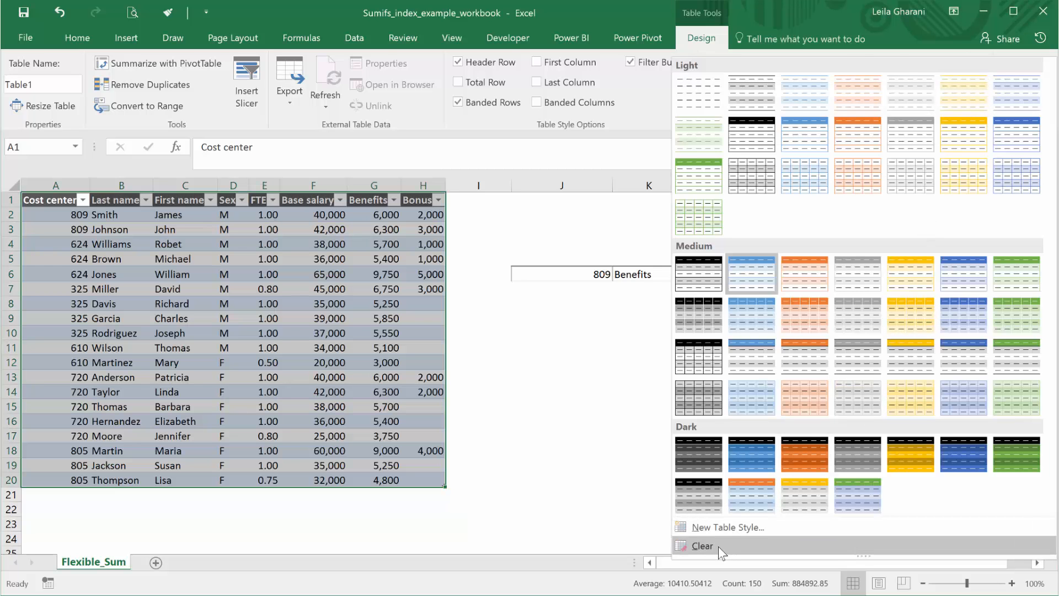
{"action": "left_click", "coordinate": [719, 546]}
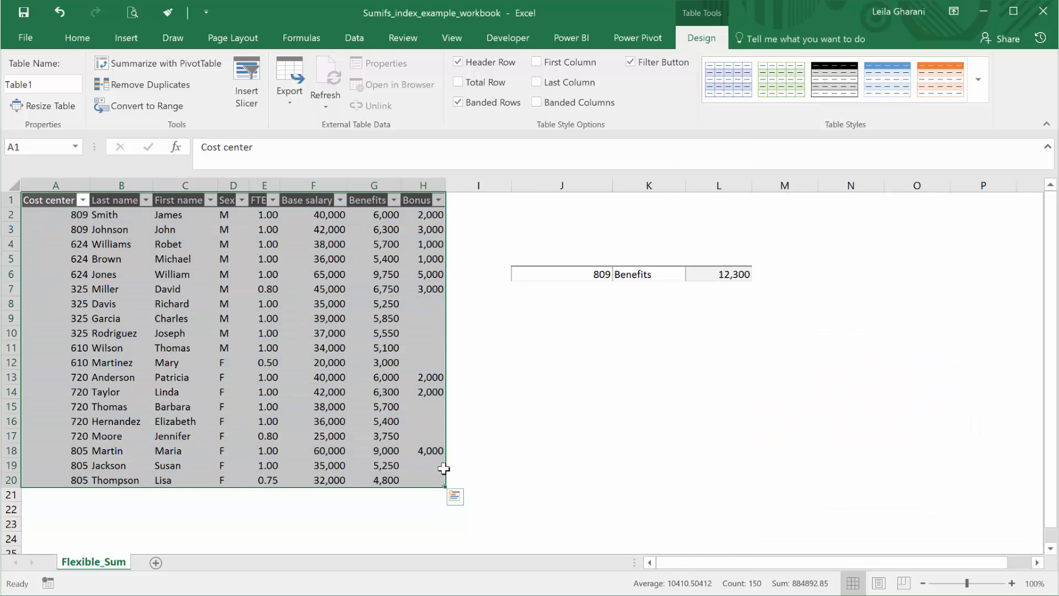
{"action": "left_click", "coordinate": [332, 347]}
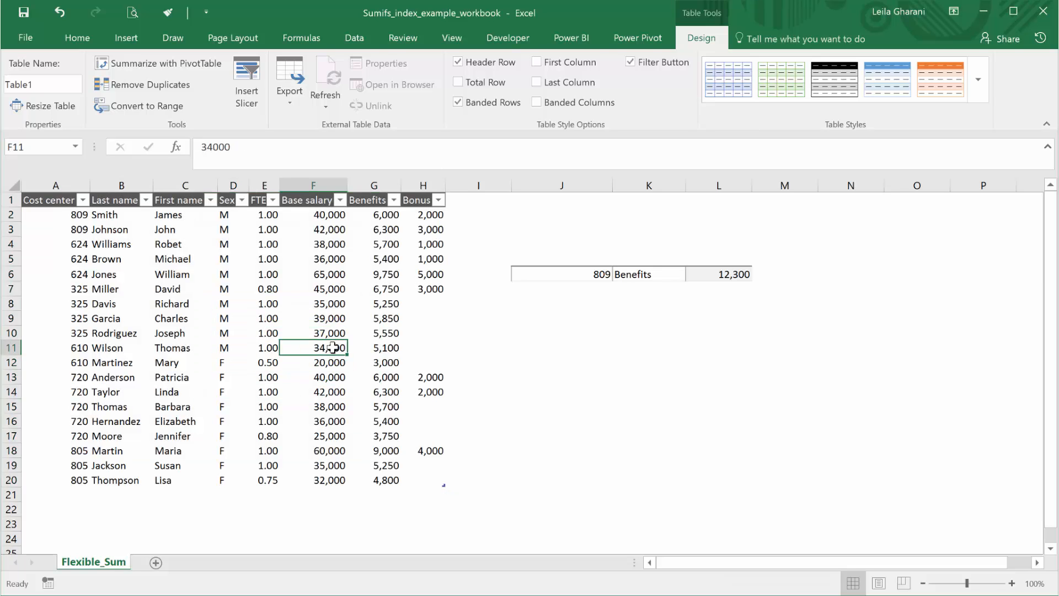
{"action": "left_click", "coordinate": [703, 271]}
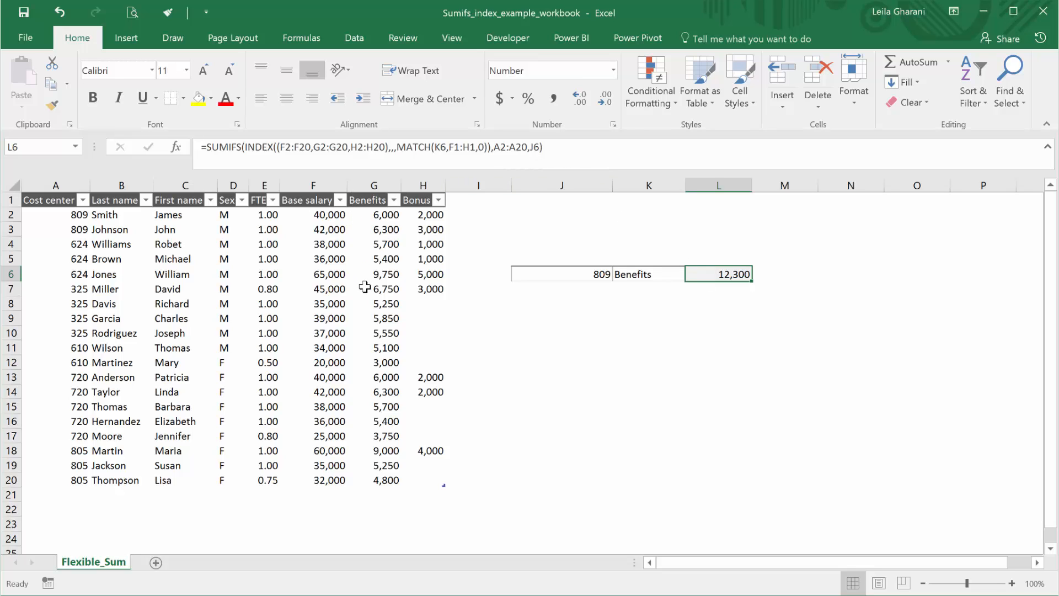
Start a new employee record in row 21 with cost center 809, the employee's names, sex M and FTE 1.00.
{"action": "left_click", "coordinate": [66, 492]}
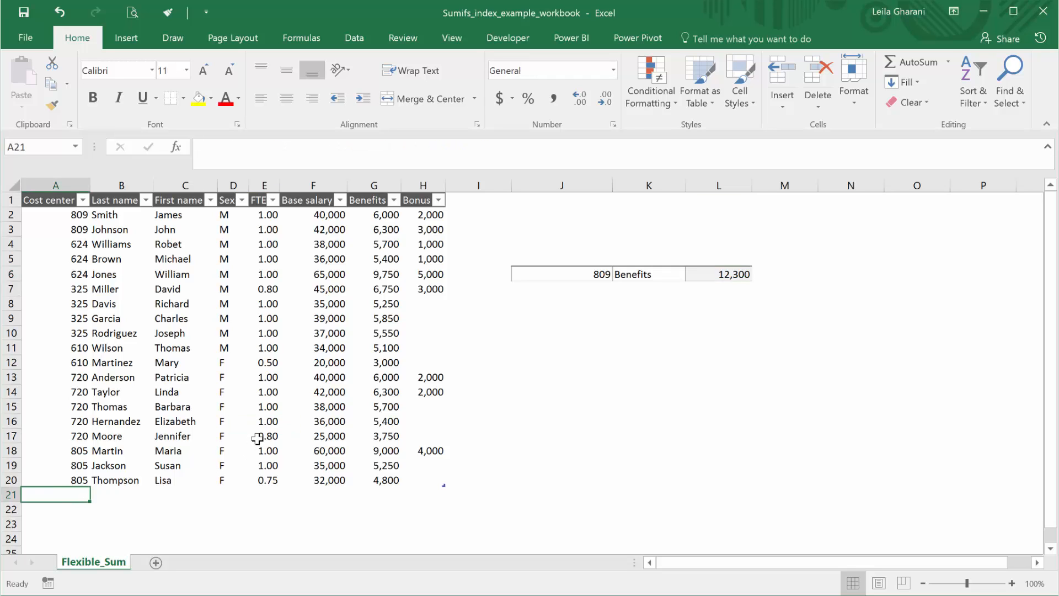
{"action": "type", "text": "809"}
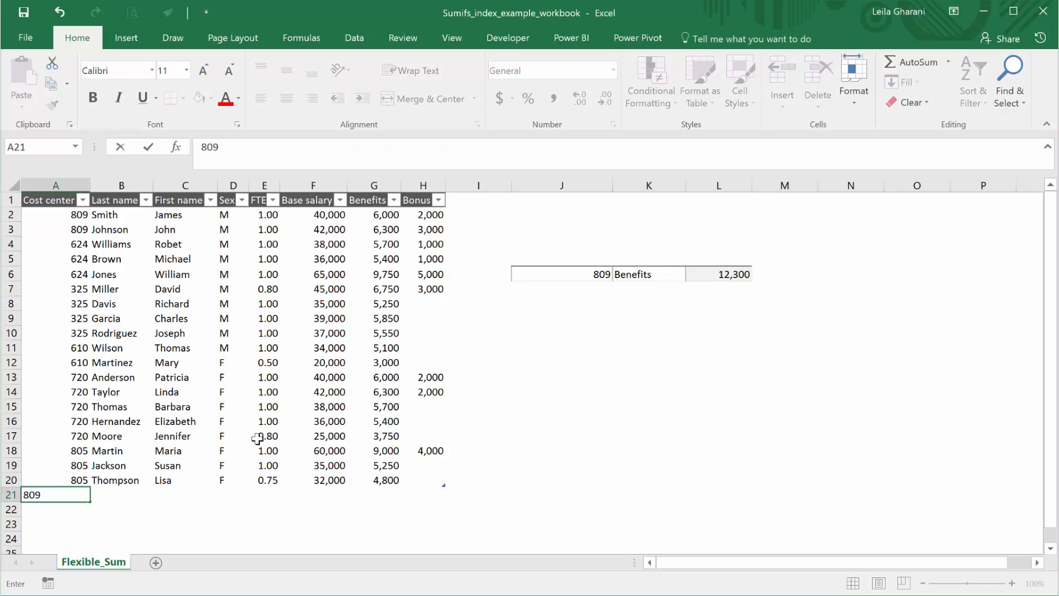
{"action": "key", "text": "Tab"}
{"action": "type", "text": "Bill"}
{"action": "key", "text": "Tab"}
{"action": "type", "text": "Thm"}
{"action": "key", "text": "BackSpace"}
{"action": "type", "text": "ompson"}
{"action": "key", "text": "Tab"}
{"action": "type", "text": "M"}
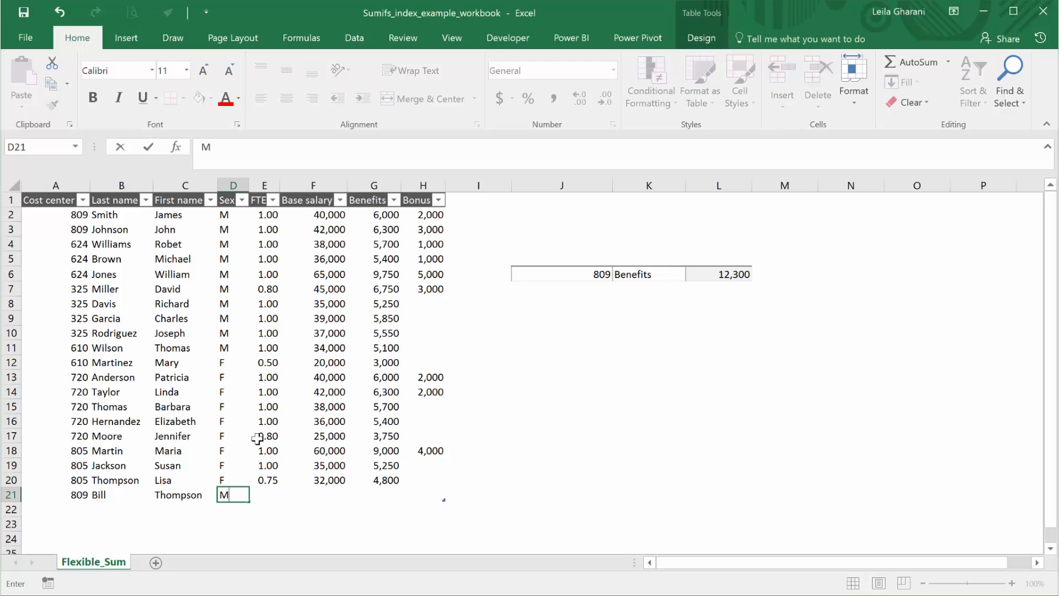
{"action": "key", "text": "Tab"}
{"action": "key", "text": "Tab"}
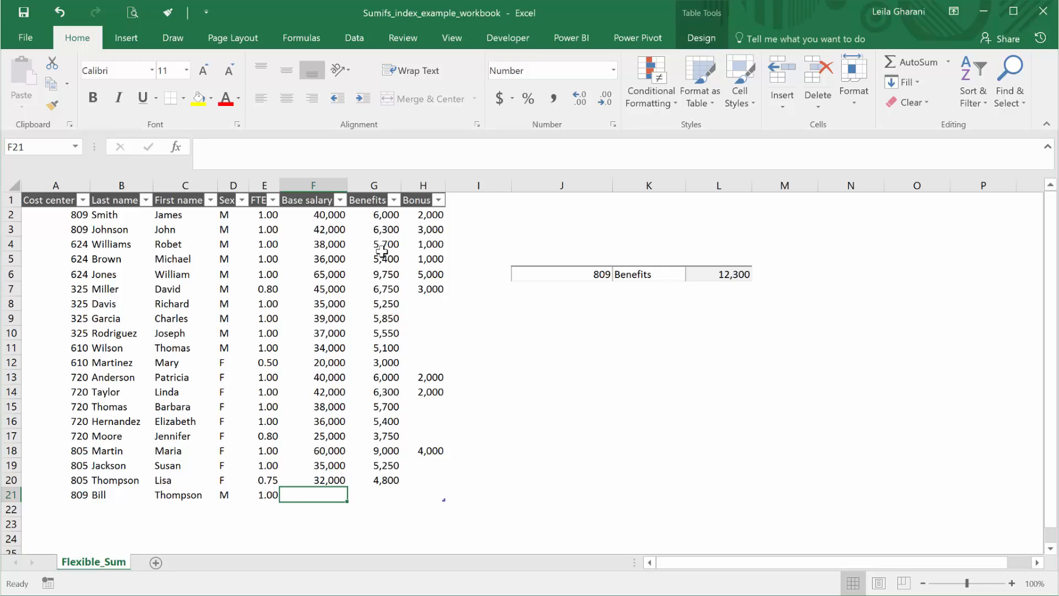
Complete row 21 with base salary 30,000, benefits 4,000 and bonus 2,000.
{"action": "type", "text": "30000"}
{"action": "key", "text": "Tab"}
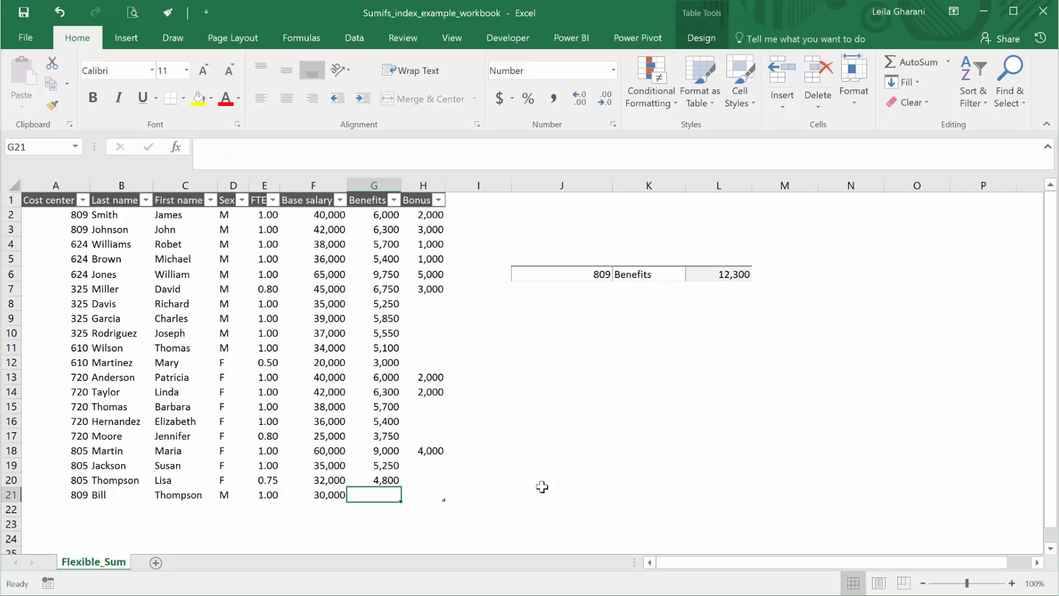
{"action": "type", "text": "40"}
{"action": "key", "text": "Tab"}
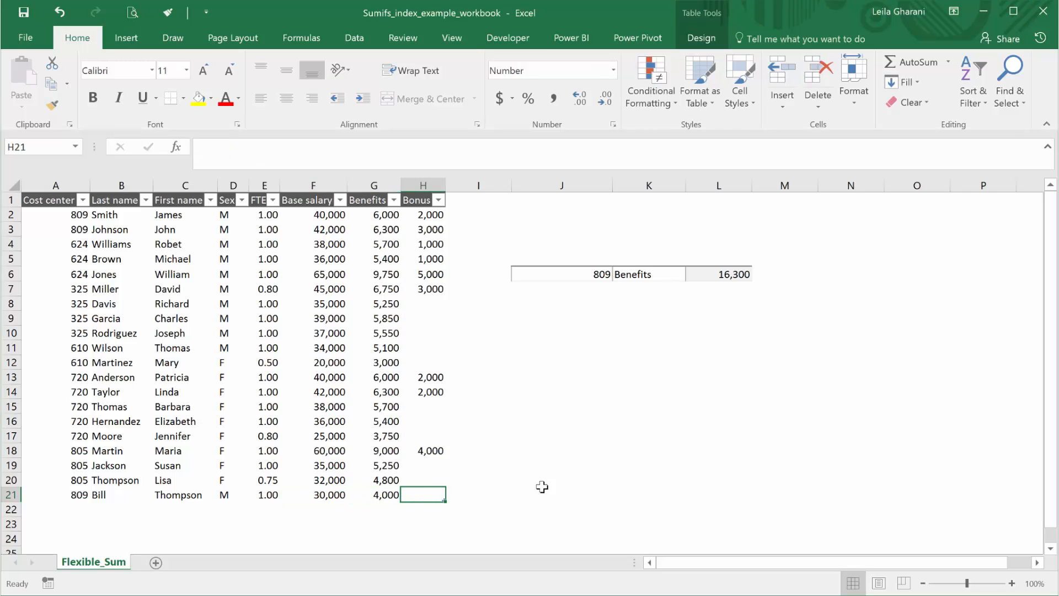
{"action": "type", "text": "200"}
{"action": "left_click", "coordinate": [247, 156]}
{"action": "type", "text": "0"}
{"action": "key", "text": "ctrl+Return"}
Inspect the ranges referenced by the SUMIFS formula in L6 to see whether they include row 21.
{"action": "left_click", "coordinate": [719, 274]}
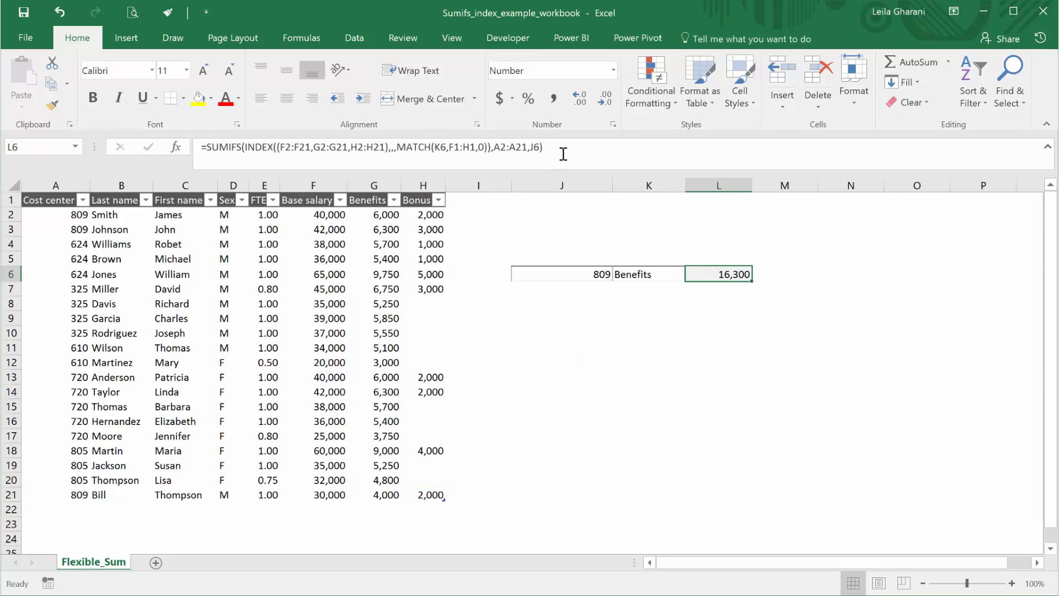
{"action": "left_click", "coordinate": [563, 154]}
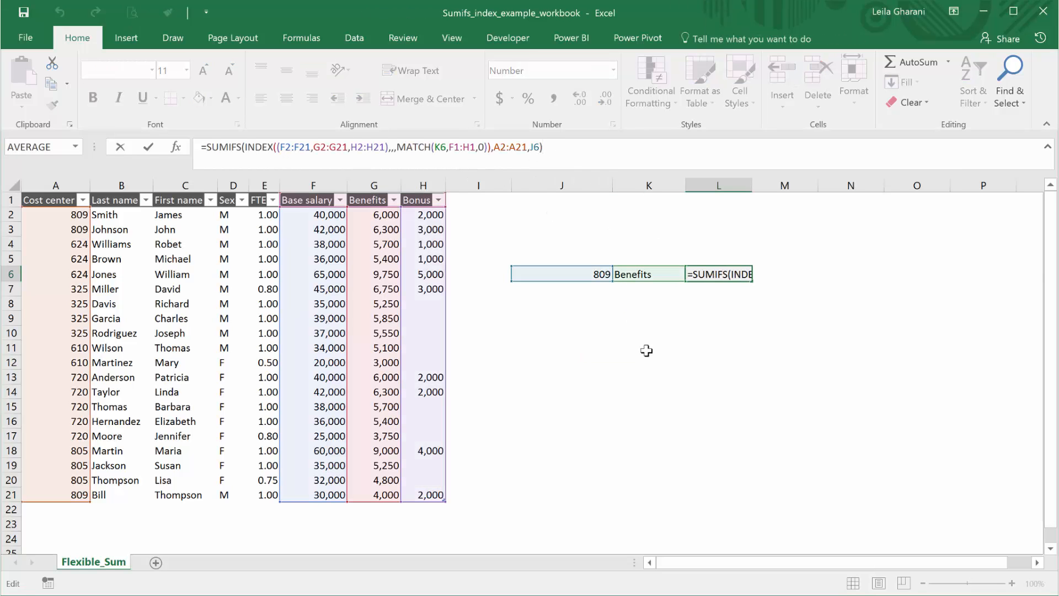
{"action": "key", "text": "ctrl+Return"}
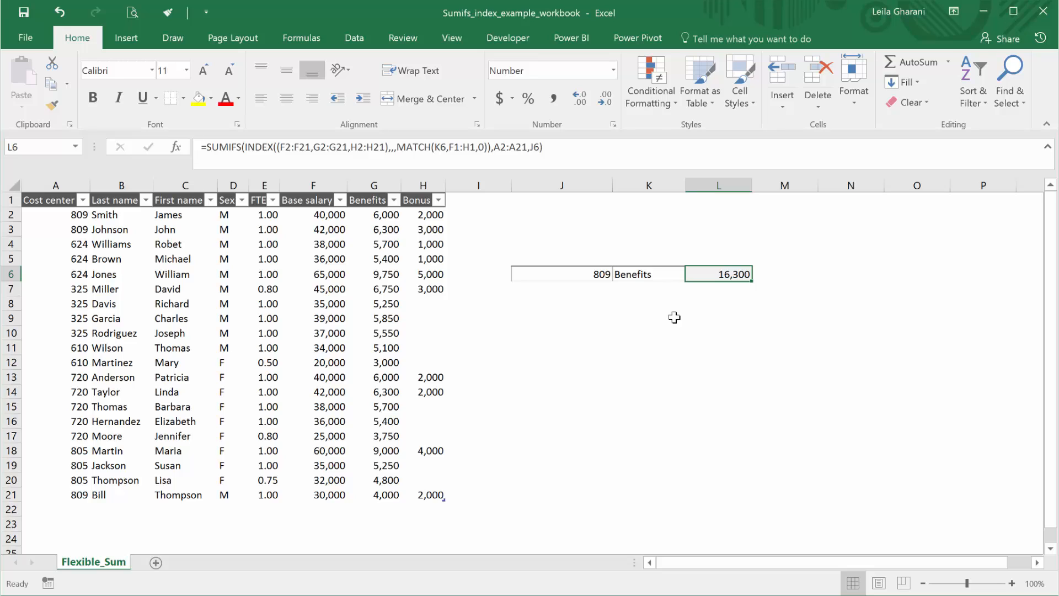